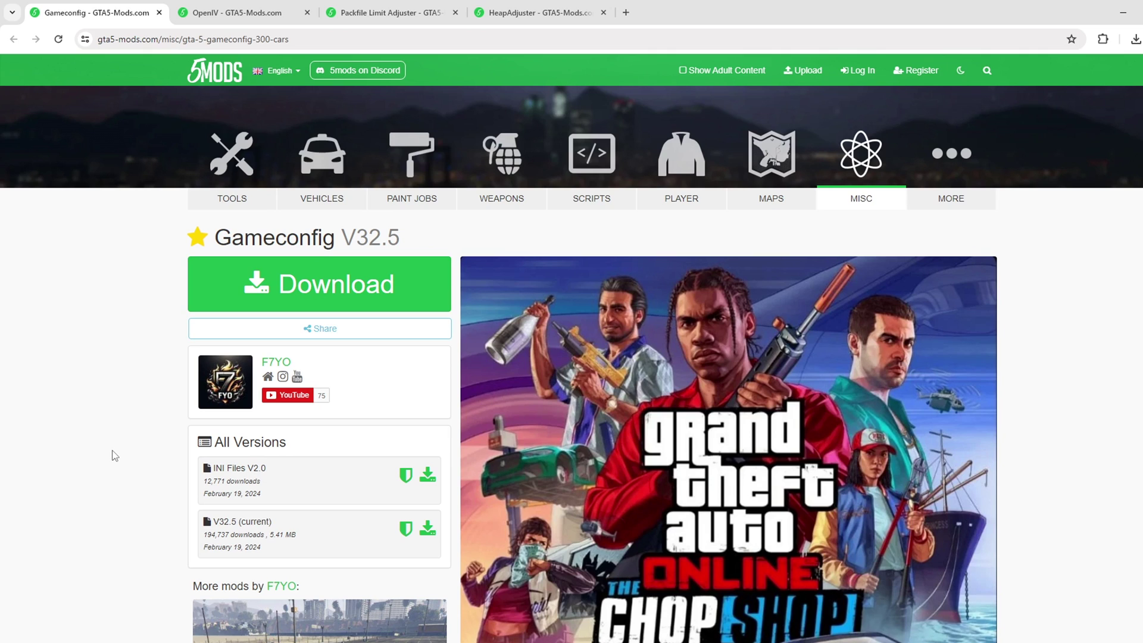
# - Download Gameconfig v32.5, PackfileLimitAdjuster and HeapAdjuster-ini from their GTA5-Mods.com pages
pyautogui.click(219, 298)
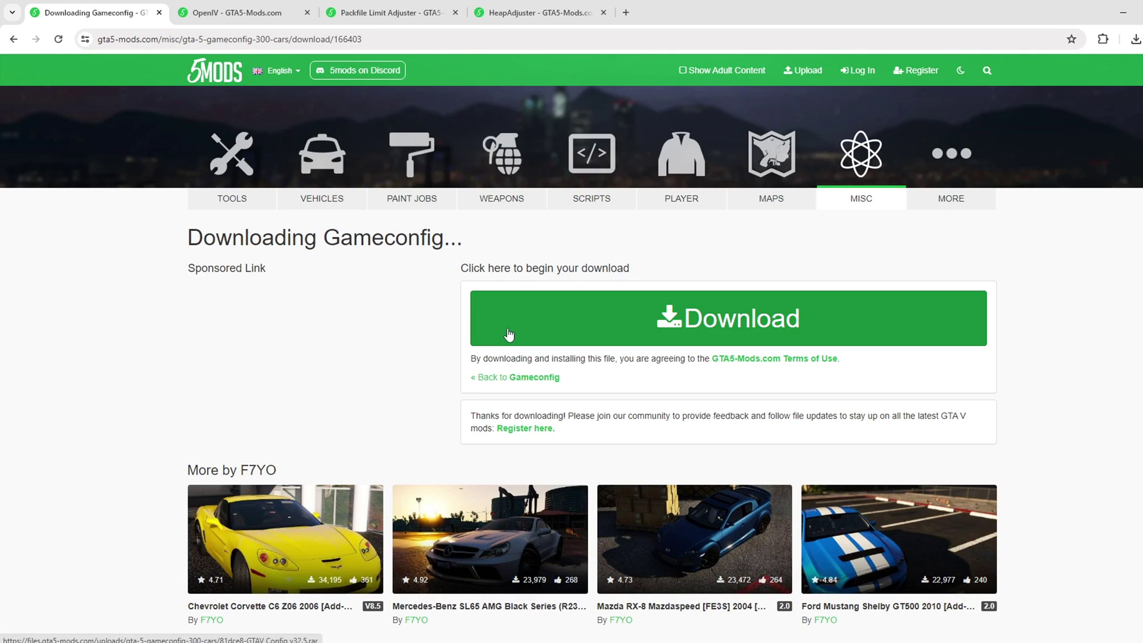
pyautogui.click(509, 335)
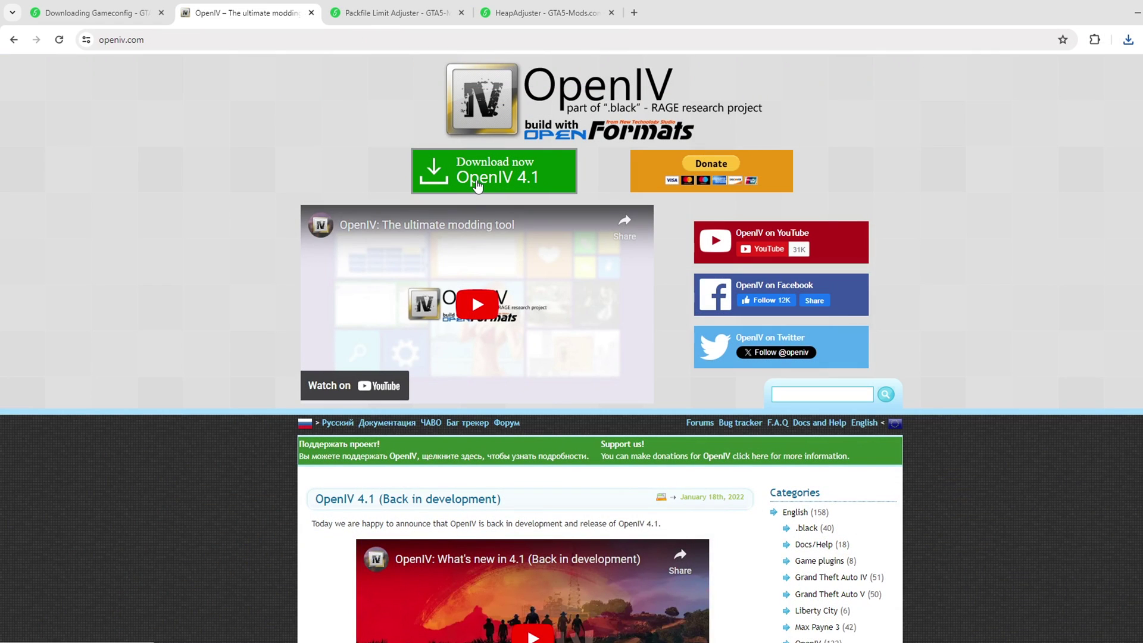
pyautogui.click(392, 15)
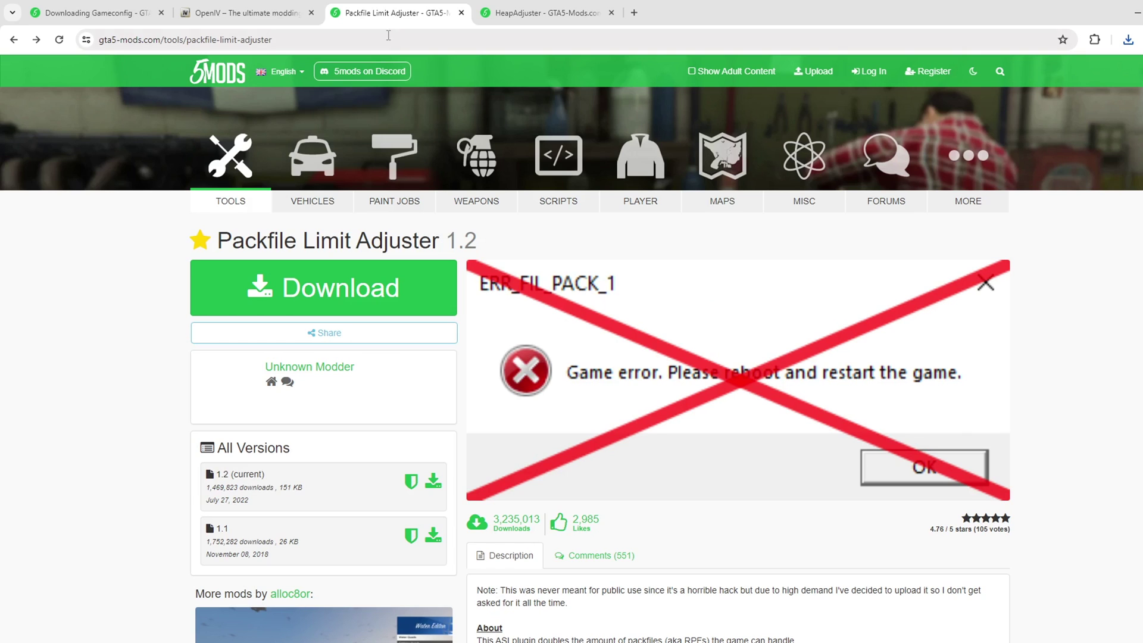
pyautogui.click(390, 283)
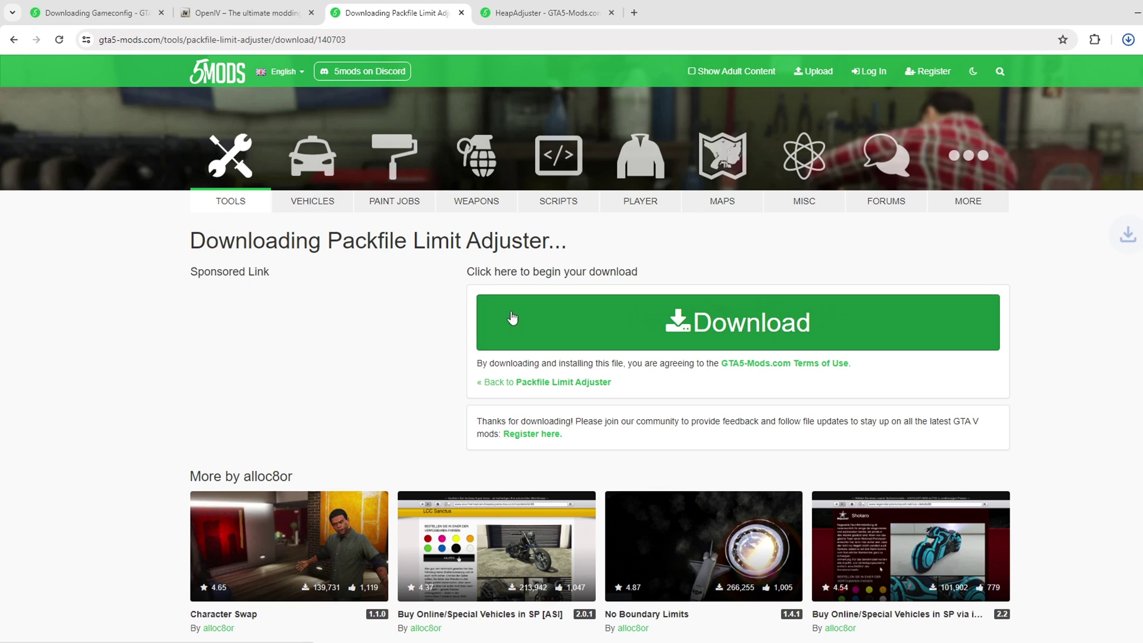
pyautogui.click(524, 13)
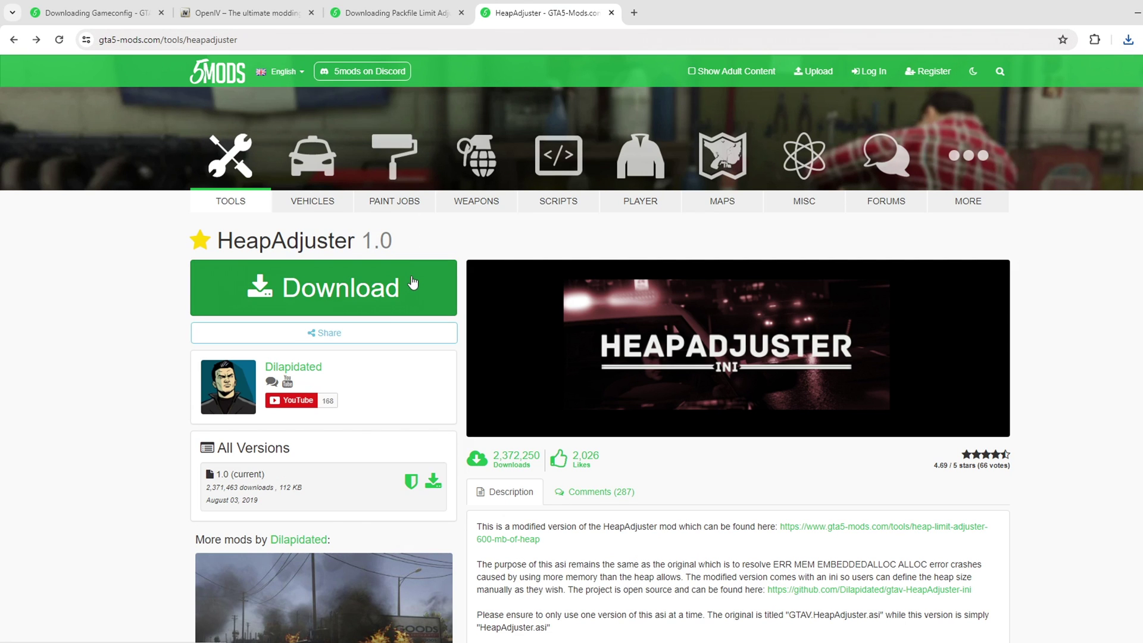
pyautogui.click(438, 287)
pyautogui.click(533, 322)
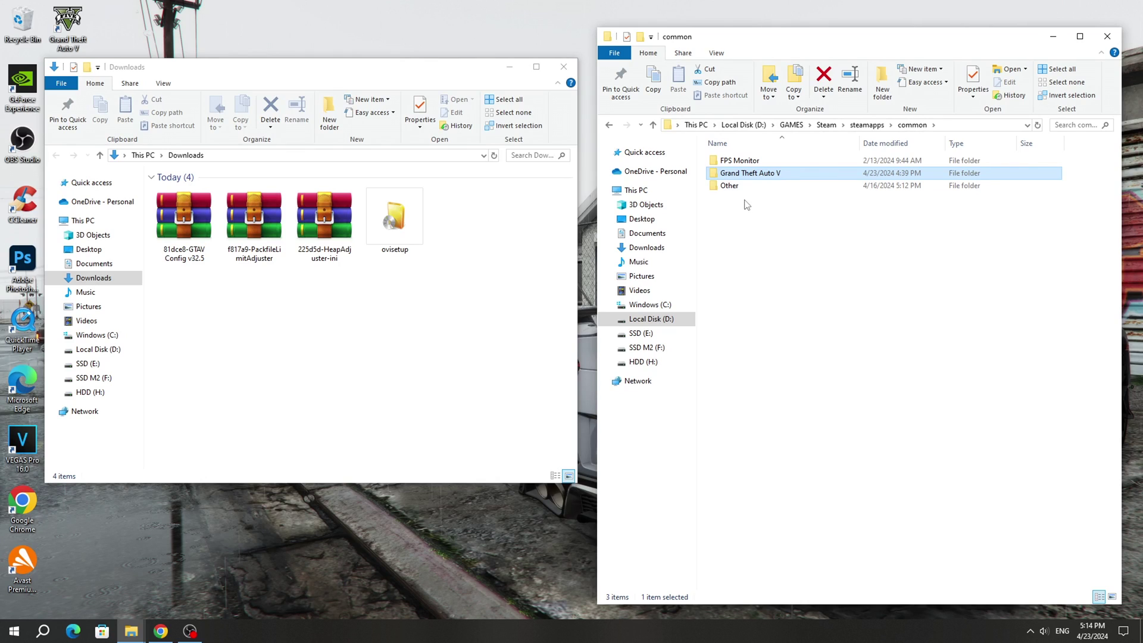
# - Copy the PackfileLimitAdjuster .asi and .ini files from its zip into the Grand Theft Auto V folder
pyautogui.doubleClick(760, 174)
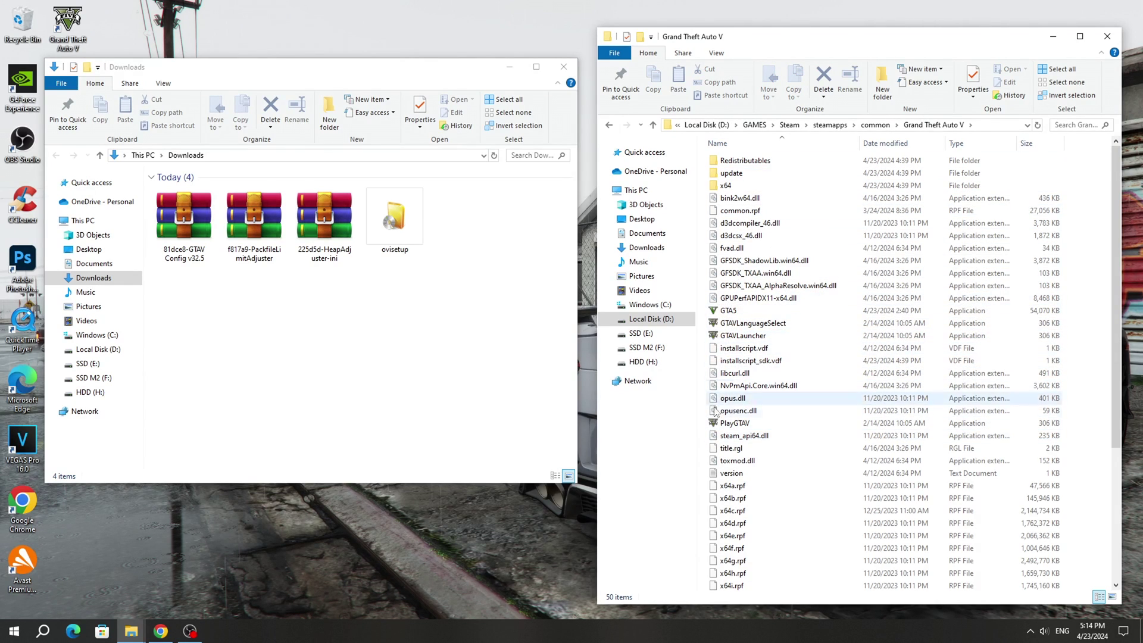
pyautogui.doubleClick(256, 250)
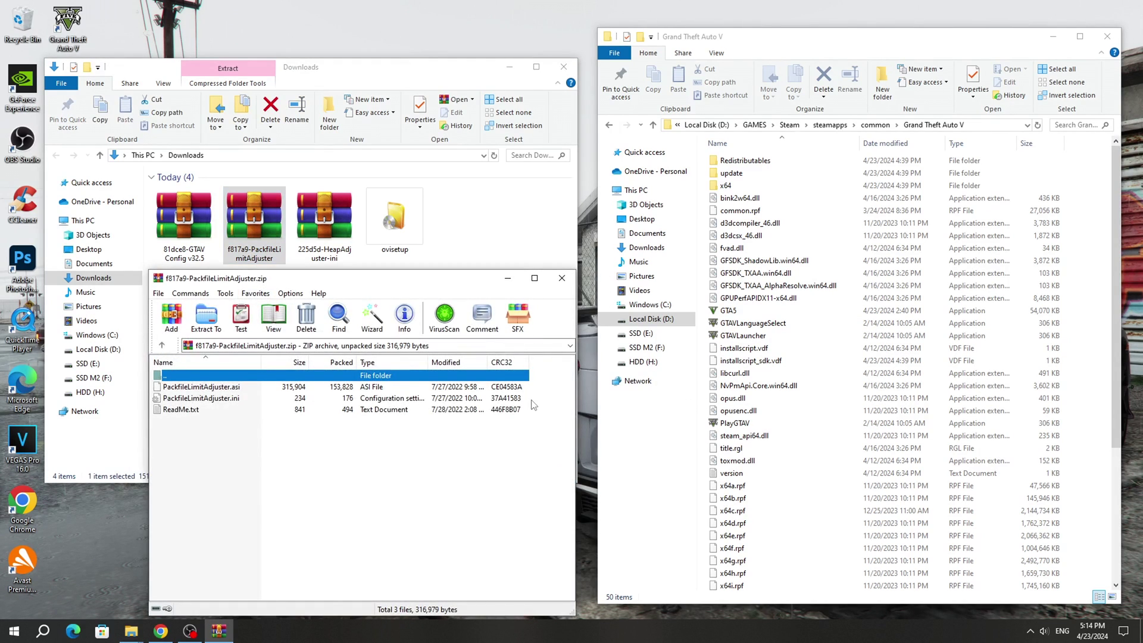
pyautogui.moveTo(532, 406); pyautogui.dragTo(712, 390)
pyautogui.click(562, 279)
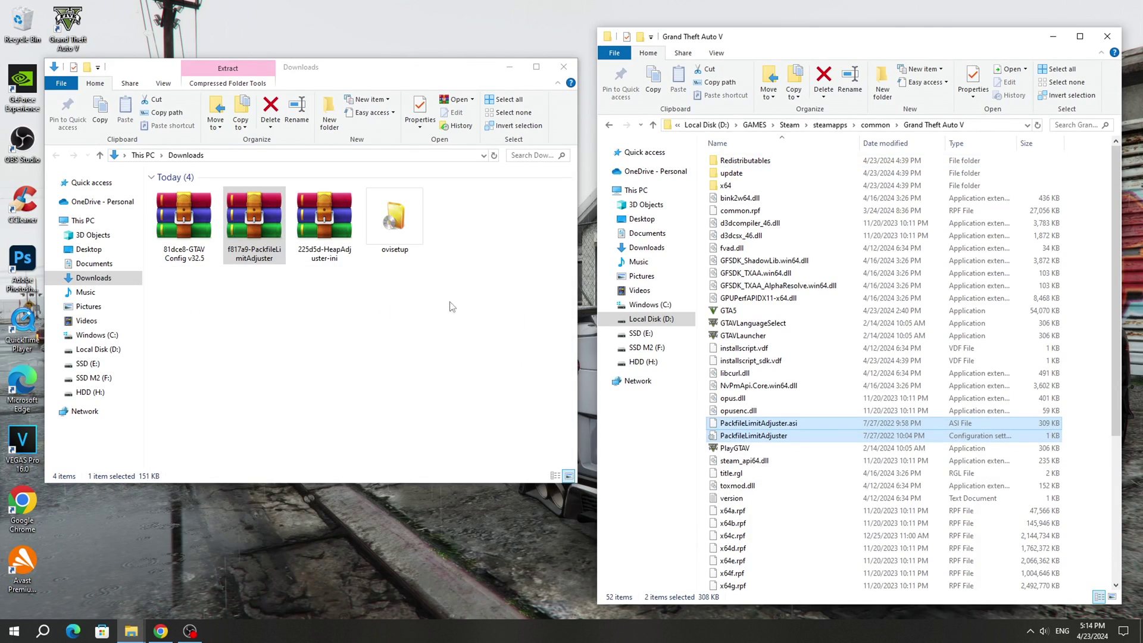
# - Copy the HeapAdjuster .asi and .ini files from its zip into the game folder
pyautogui.doubleClick(339, 259)
pyautogui.moveTo(484, 419); pyautogui.dragTo(454, 393)
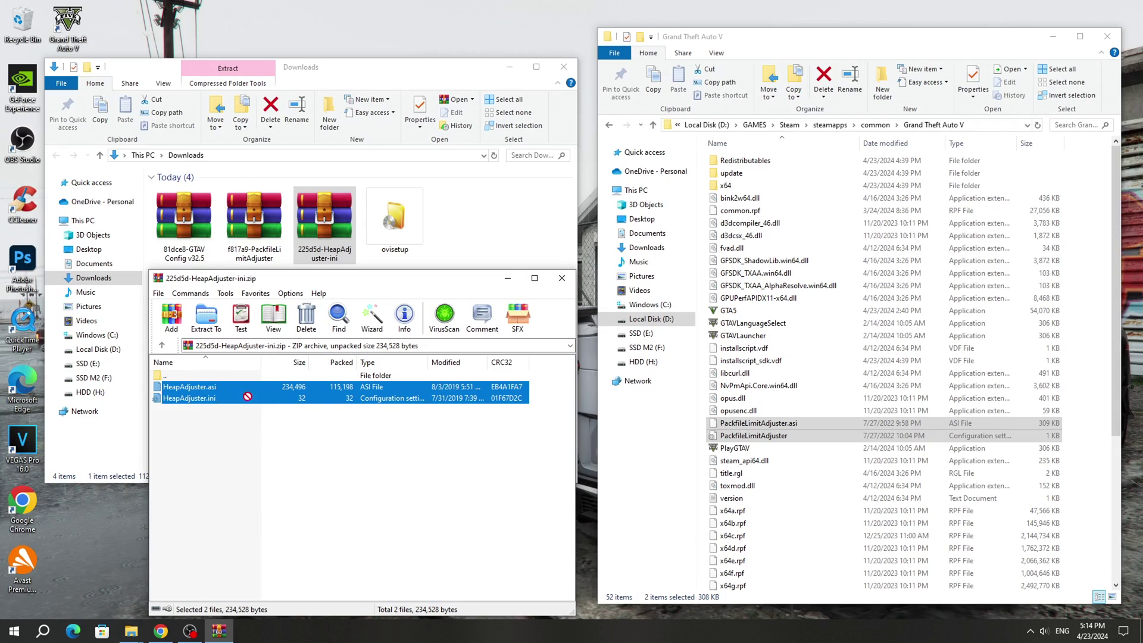
pyautogui.click(703, 393)
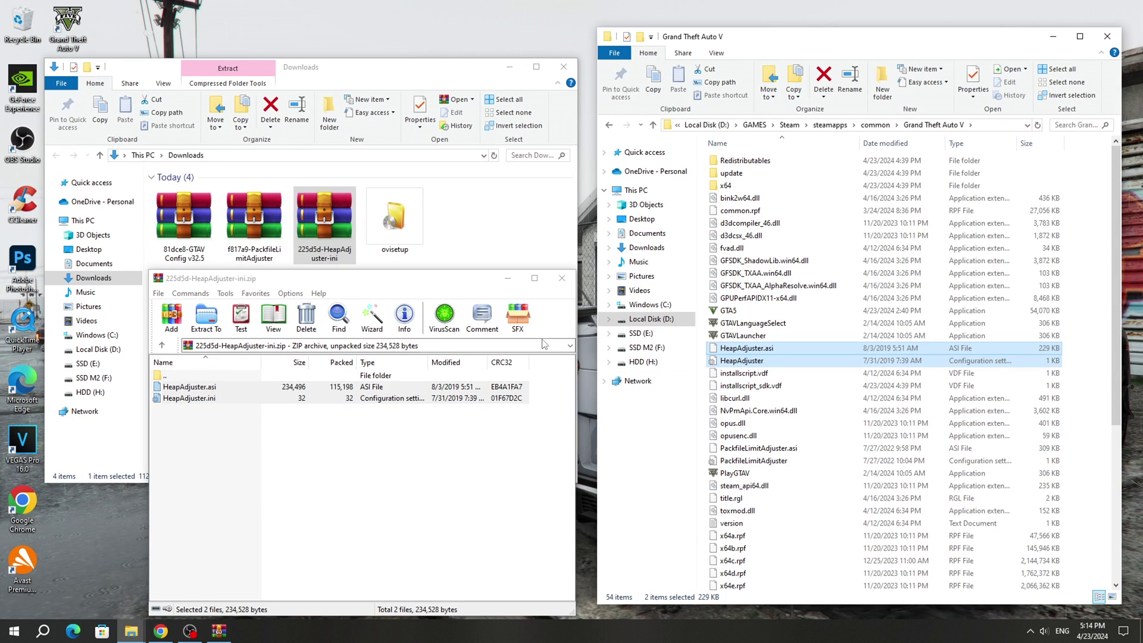
pyautogui.click(561, 278)
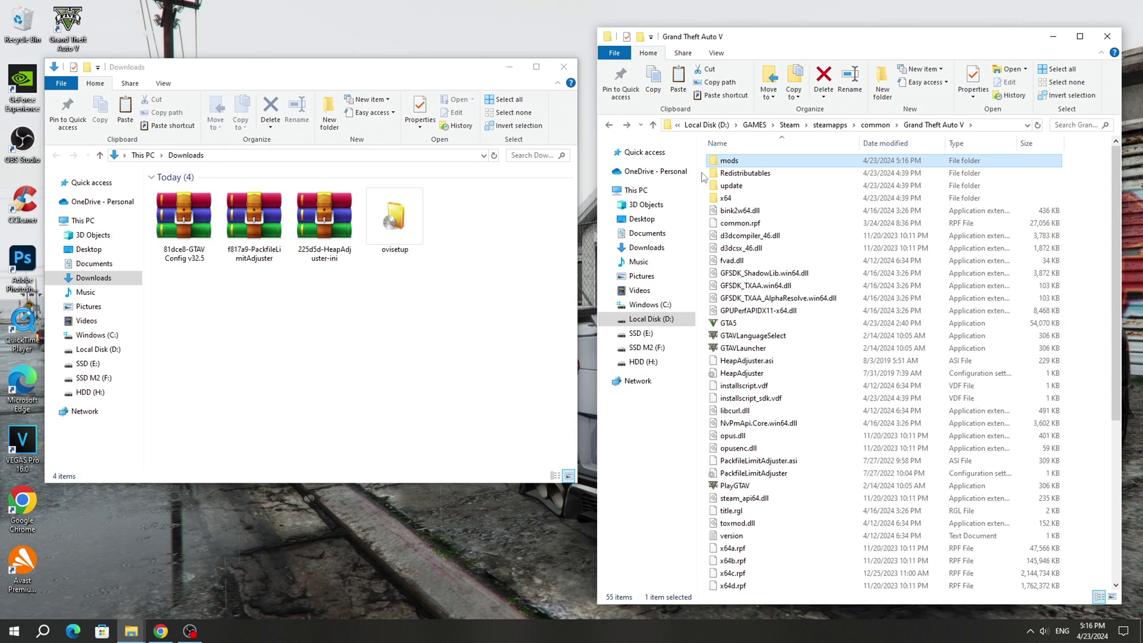
# - Delete update.rpf from mods\update and confirm moving it to the Recycle Bin
pyautogui.doubleClick(742, 166)
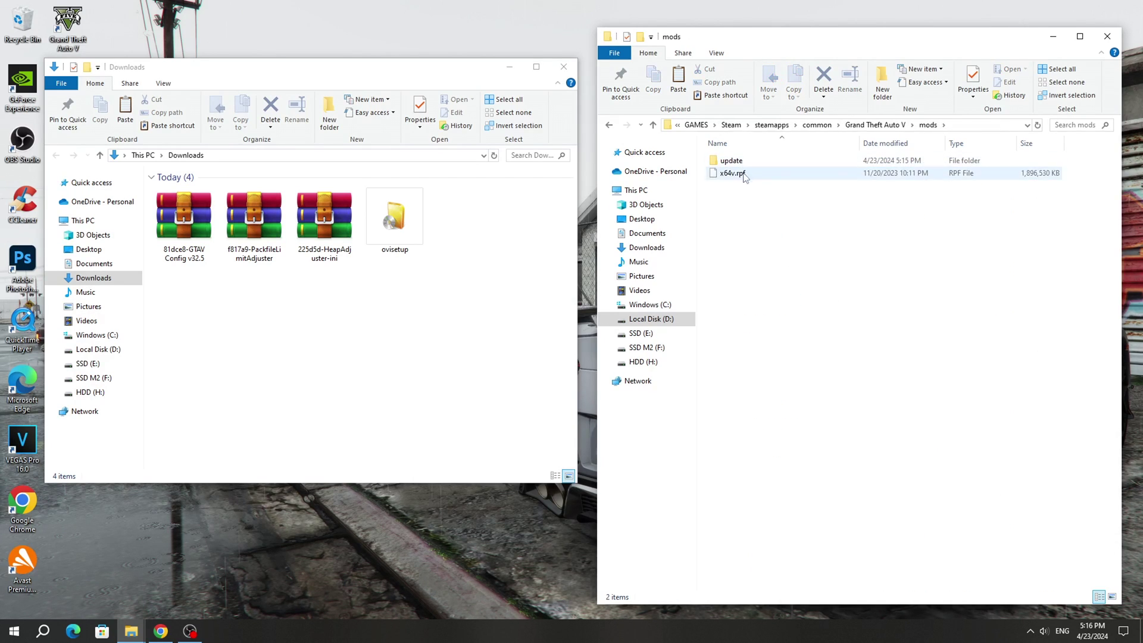
pyautogui.click(755, 164)
pyautogui.doubleClick(755, 166)
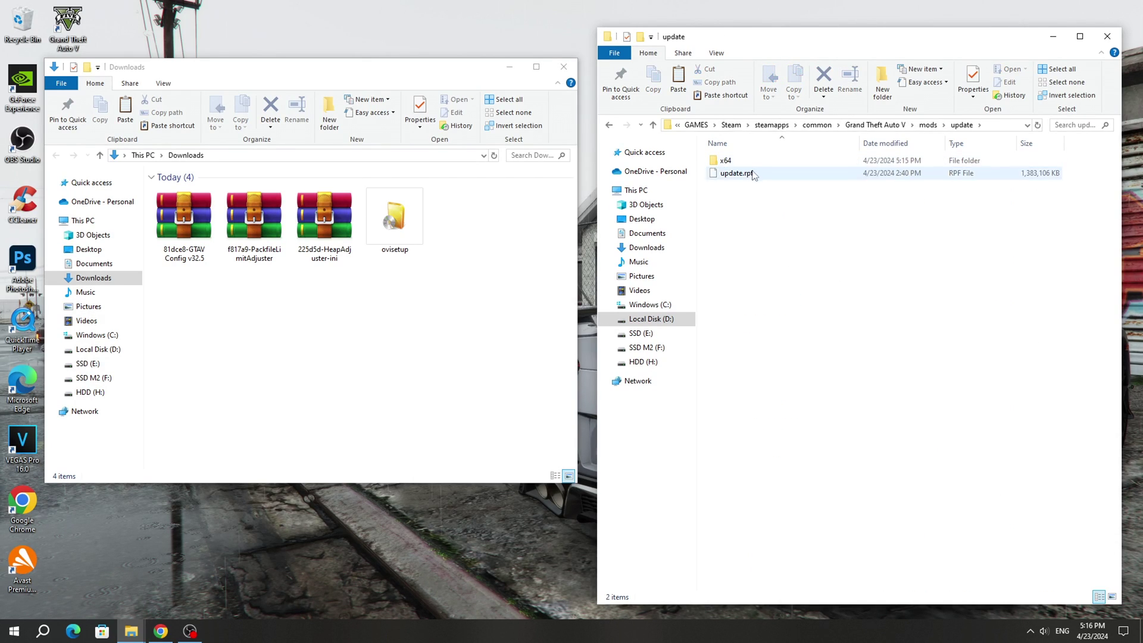
pyautogui.click(756, 177)
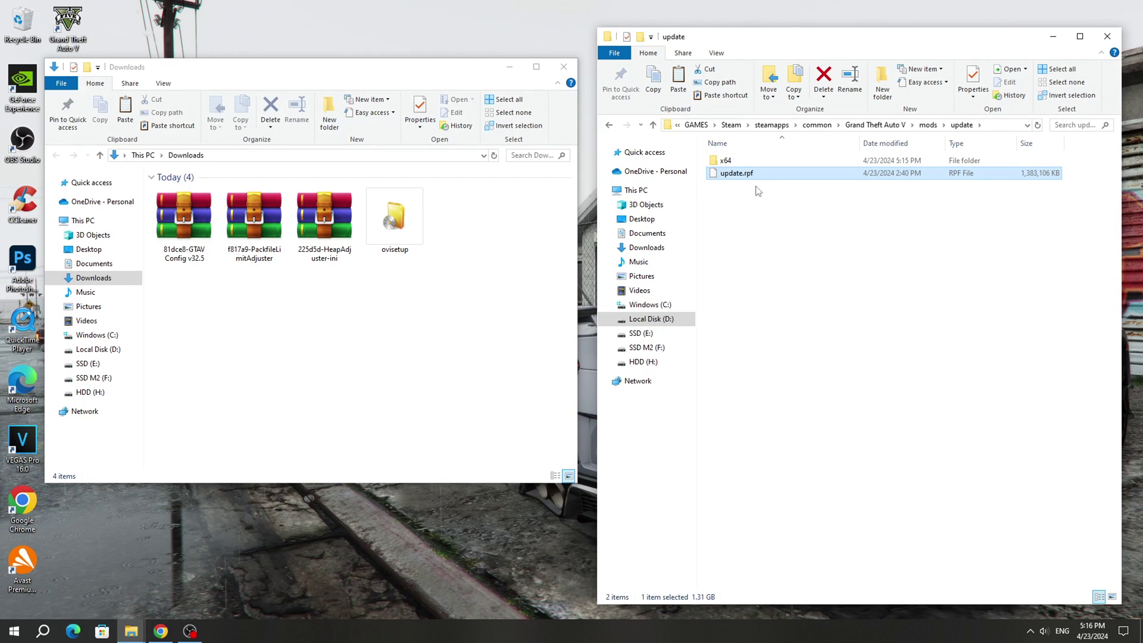
pyautogui.press('Delete')
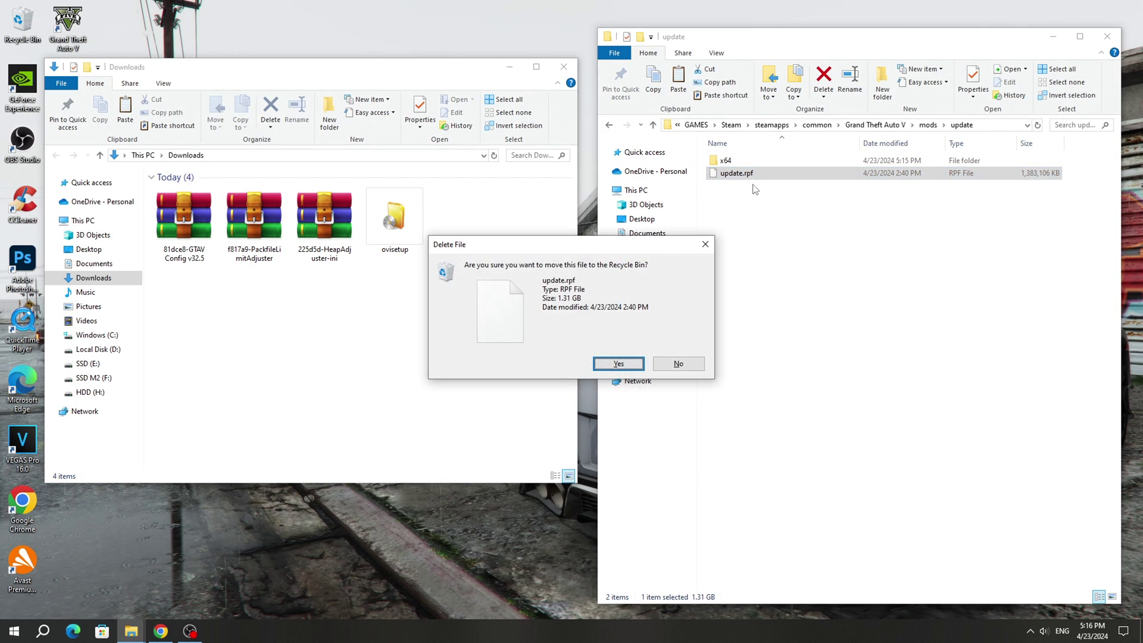
pyautogui.press('Return')
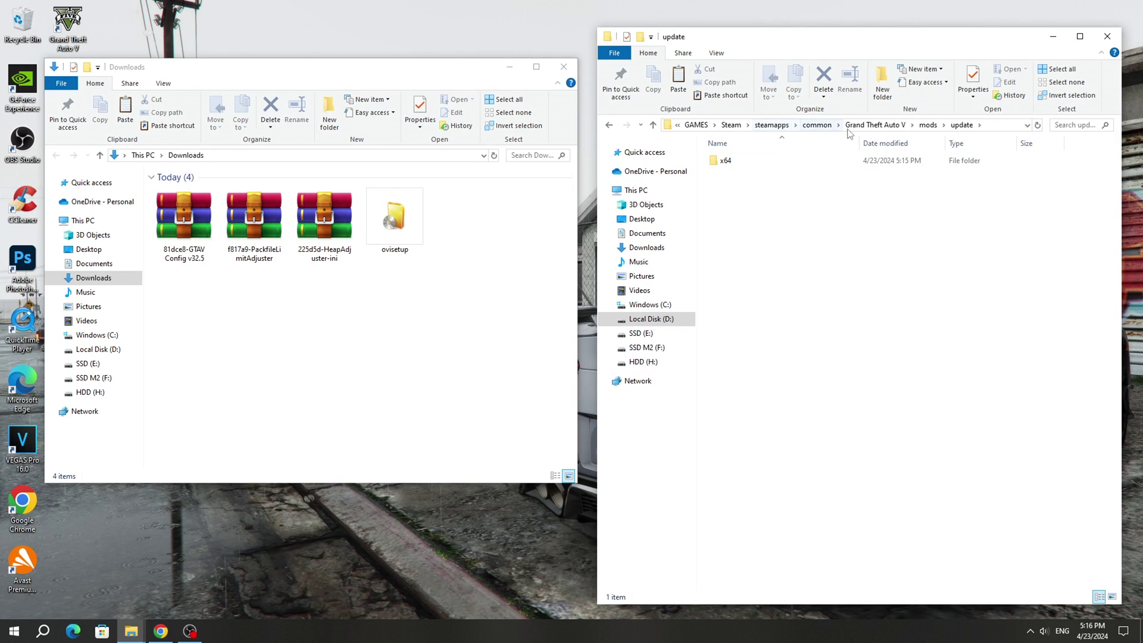
# - Return to the Grand Theft Auto V folder and close that Explorer window
pyautogui.click(875, 124)
pyautogui.click(704, 195)
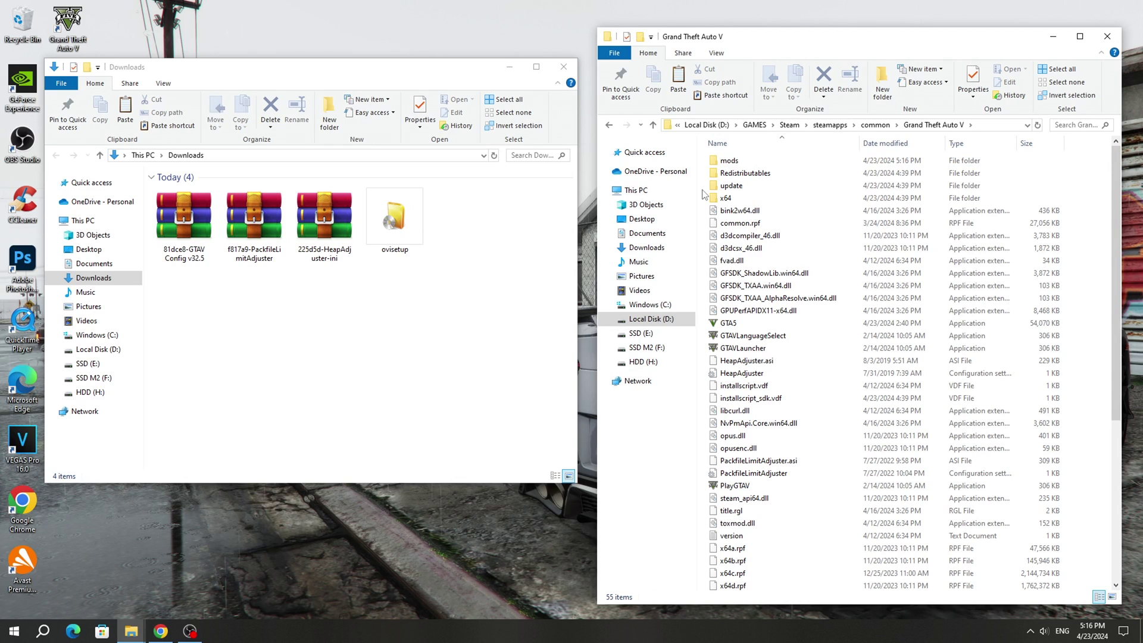
pyautogui.click(1107, 36)
# - Launch the ovisetup installer from Downloads with English as the setup language
pyautogui.moveTo(415, 79); pyautogui.dragTo(557, 99)
pyautogui.click(545, 249)
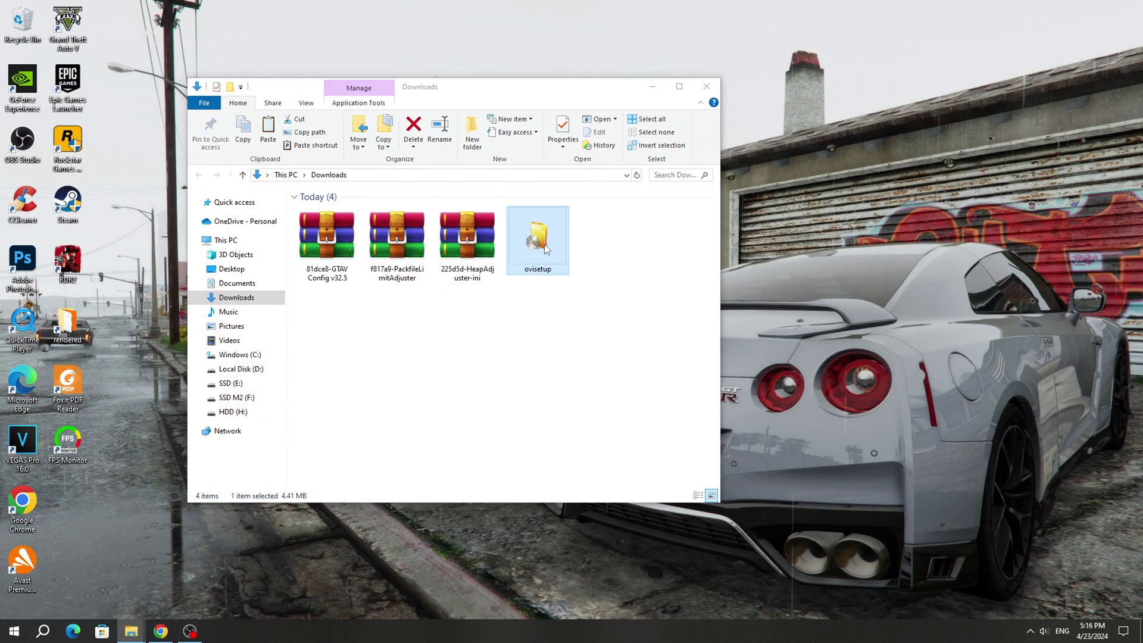
pyautogui.doubleClick(546, 249)
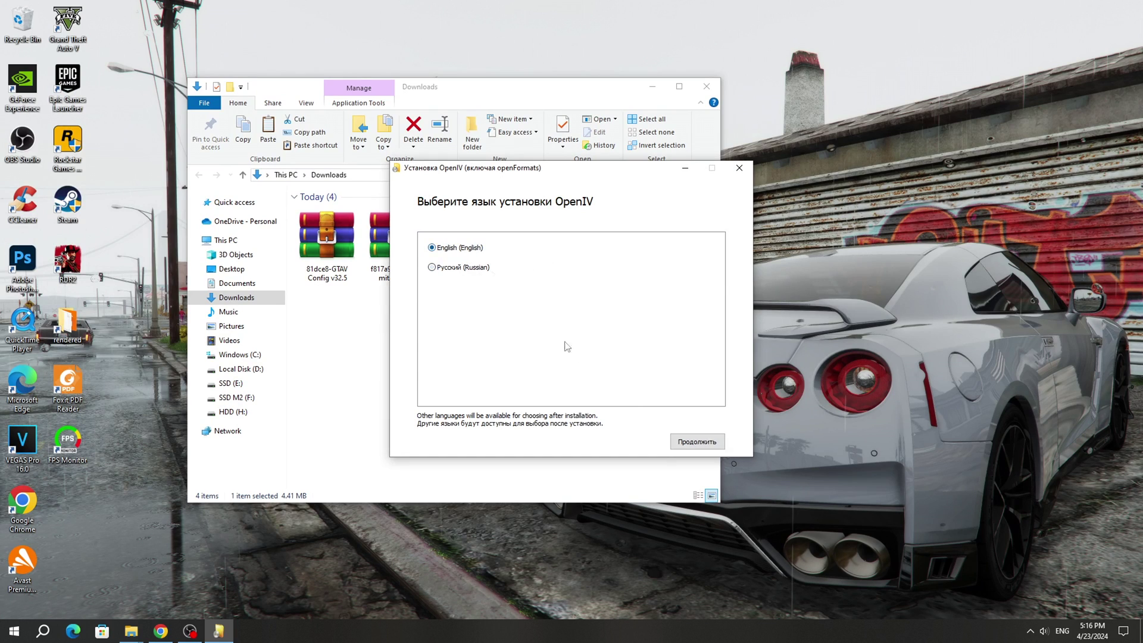
pyautogui.click(686, 444)
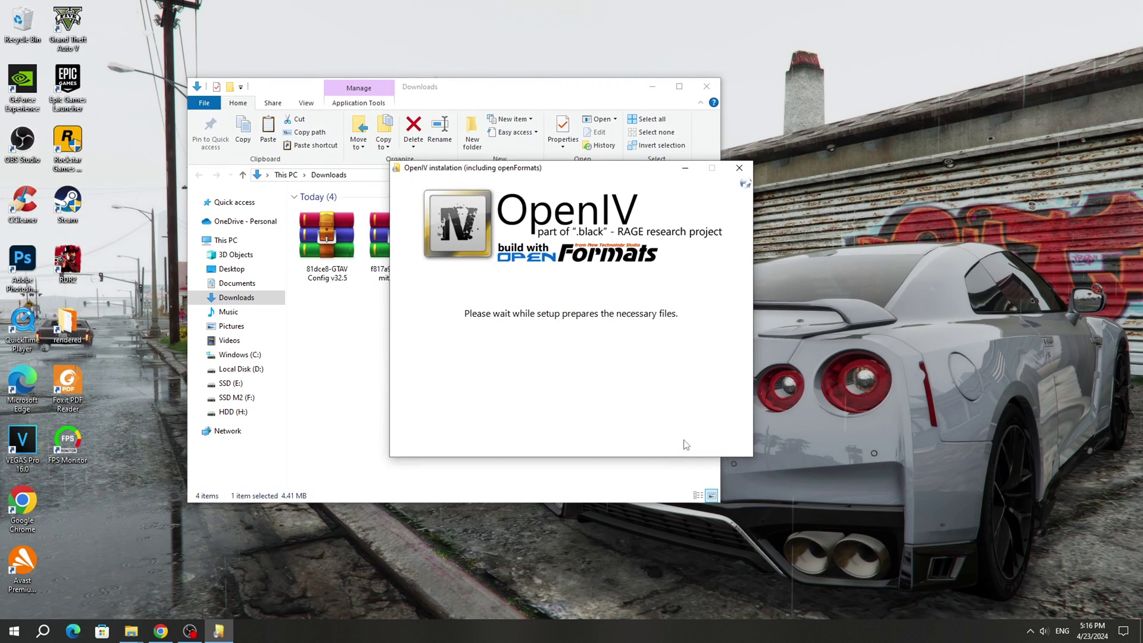
# - Accept the license, confirm the 20.4 Mb OpenIV install, and launch OpenIV from the desktop
pyautogui.click(494, 432)
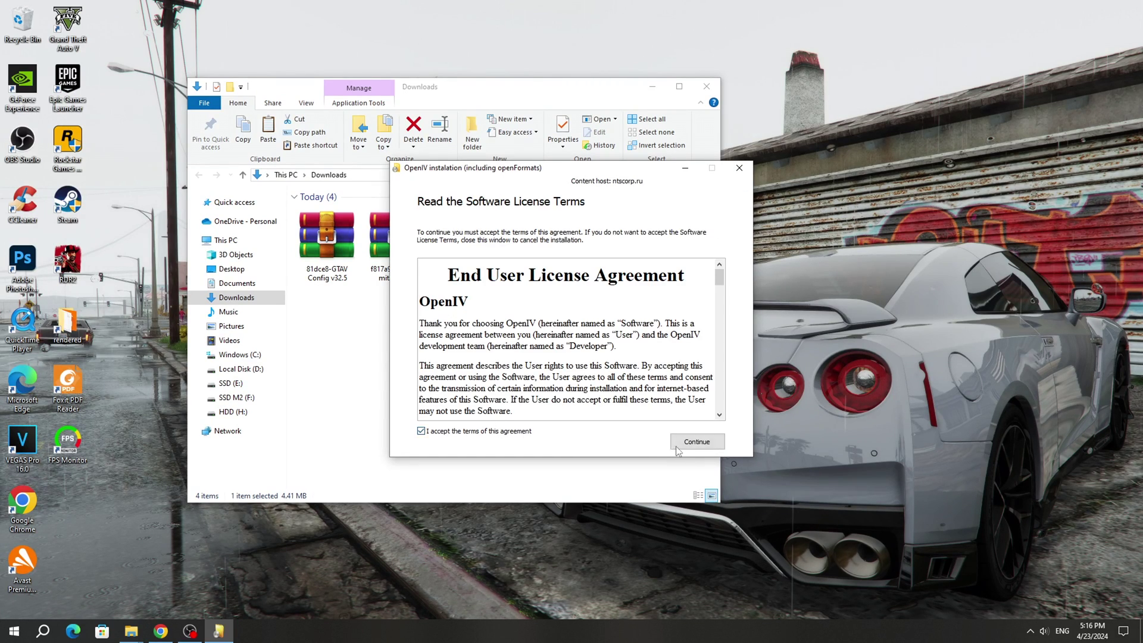
pyautogui.click(683, 444)
pyautogui.click(682, 444)
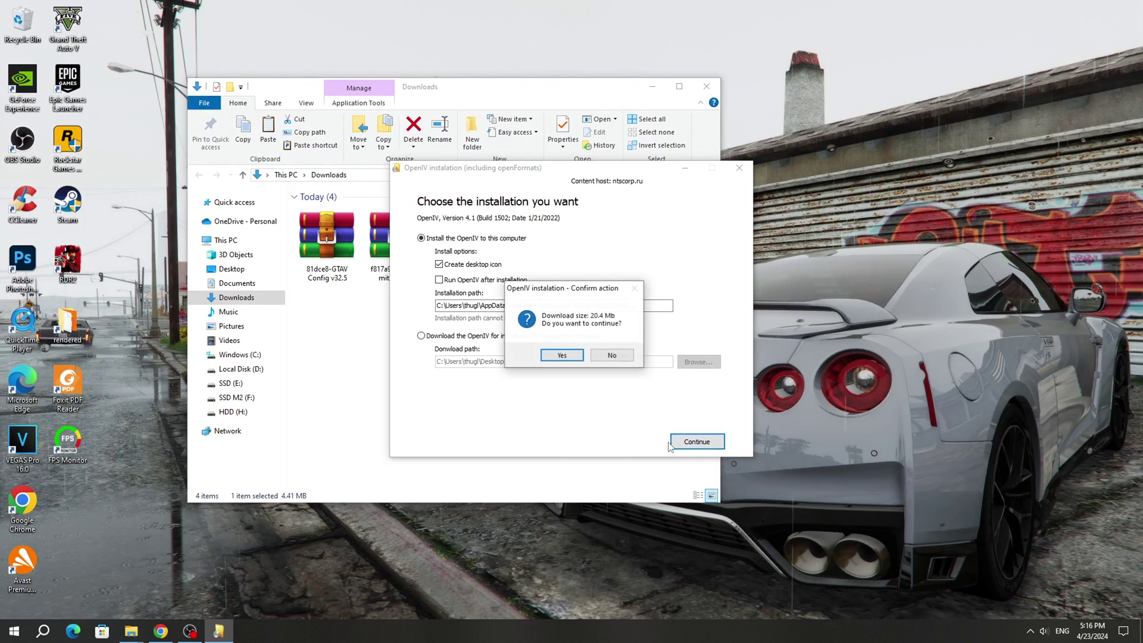
pyautogui.click(562, 356)
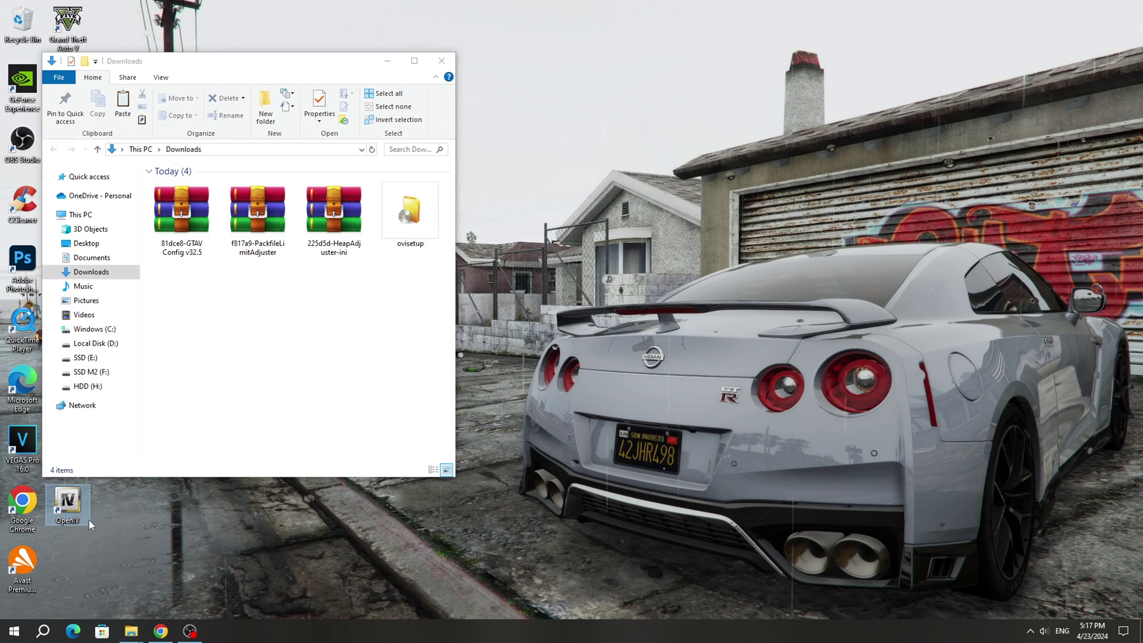
pyautogui.doubleClick(88, 520)
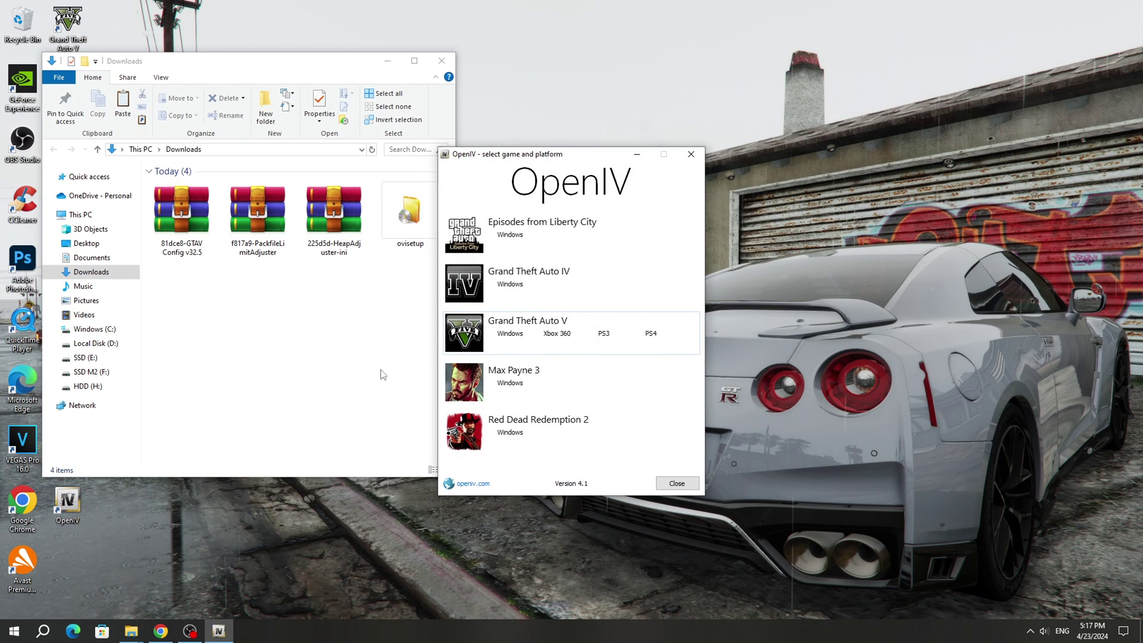
# - Choose Grand Theft Auto V for Windows with D:\GAMES\Steam\steamapps\common\Grand Theft Auto V as game folder
pyautogui.click(512, 336)
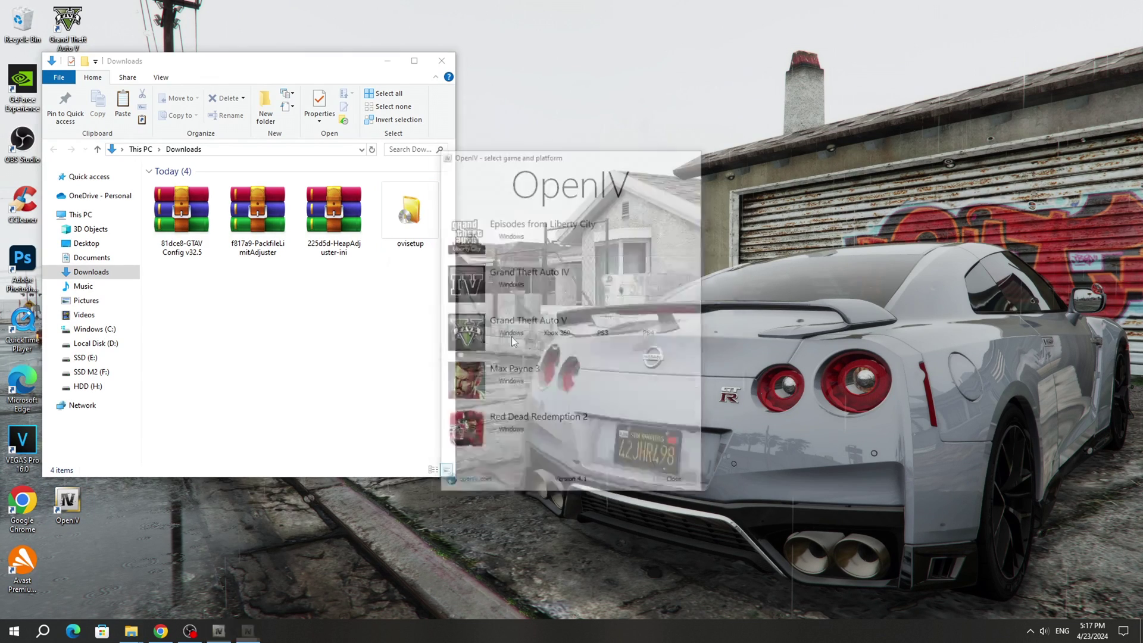
pyautogui.click(657, 328)
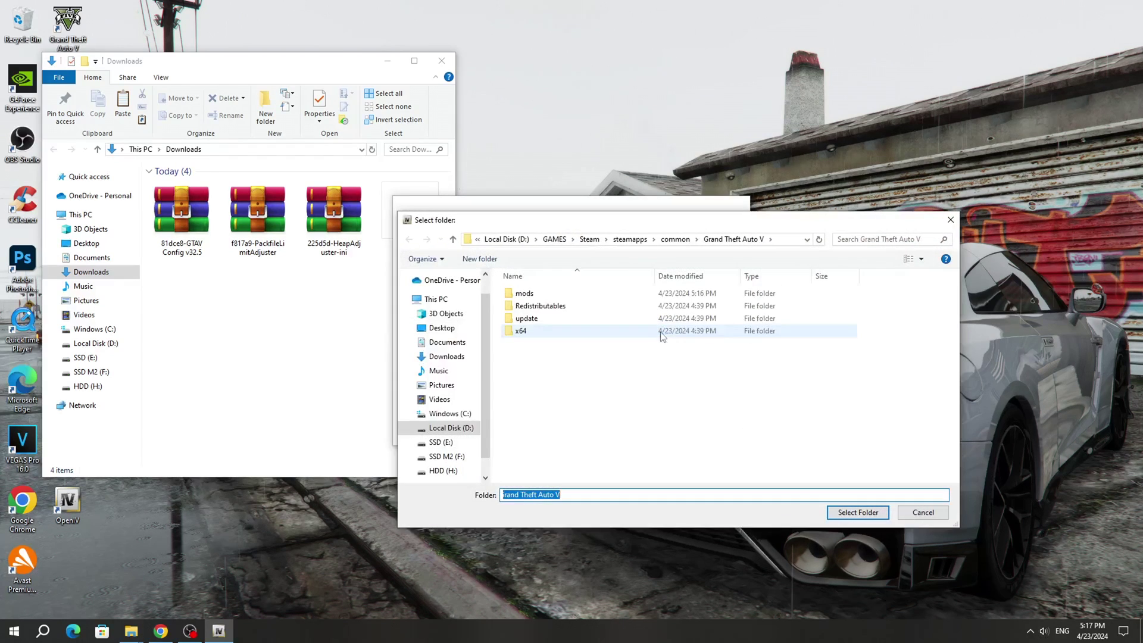
pyautogui.click(689, 240)
pyautogui.click(581, 306)
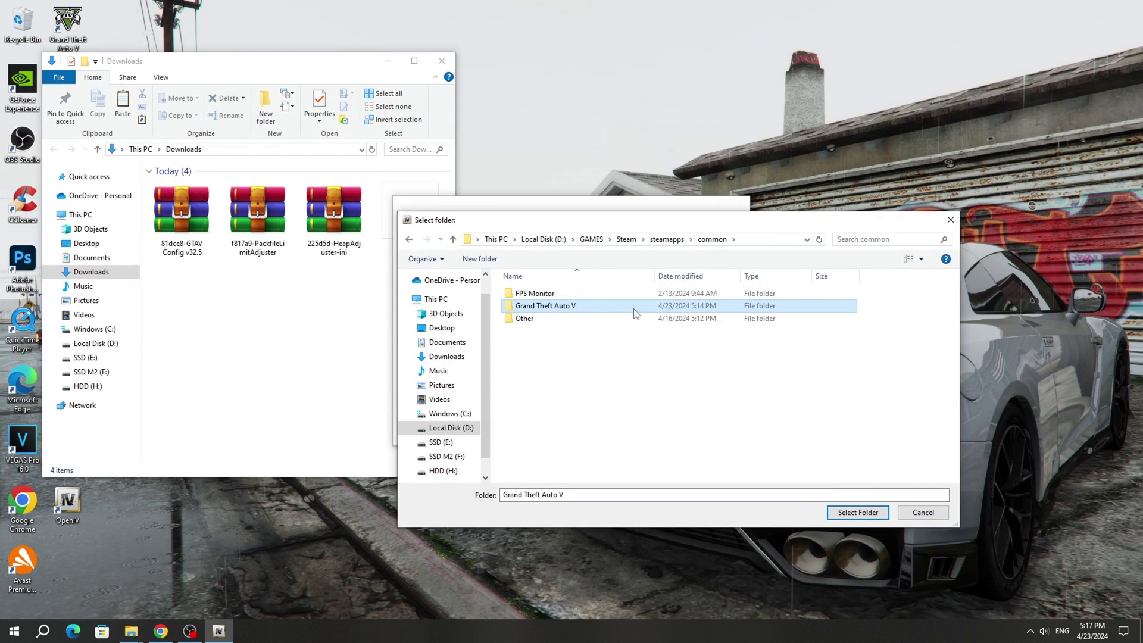
pyautogui.click(857, 512)
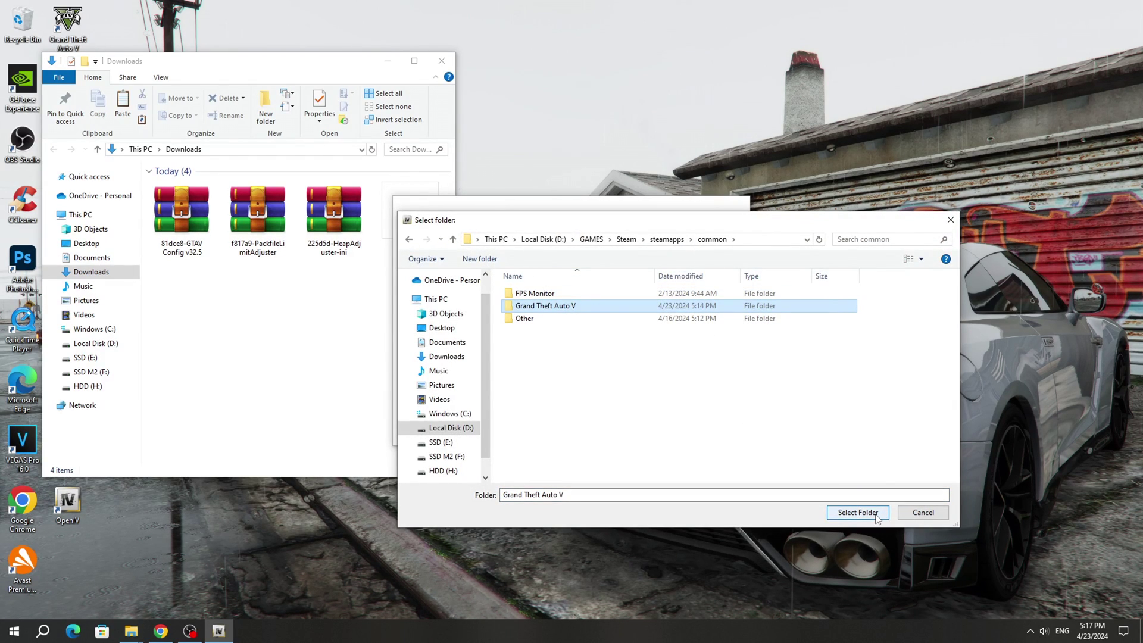
pyautogui.click(461, 374)
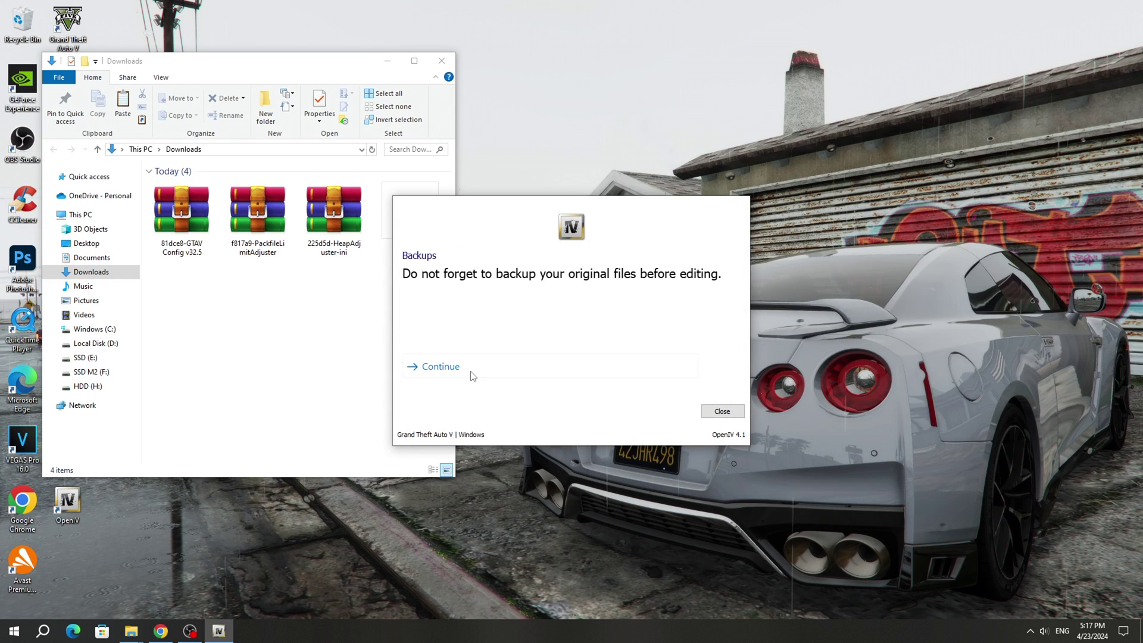
pyautogui.click(473, 377)
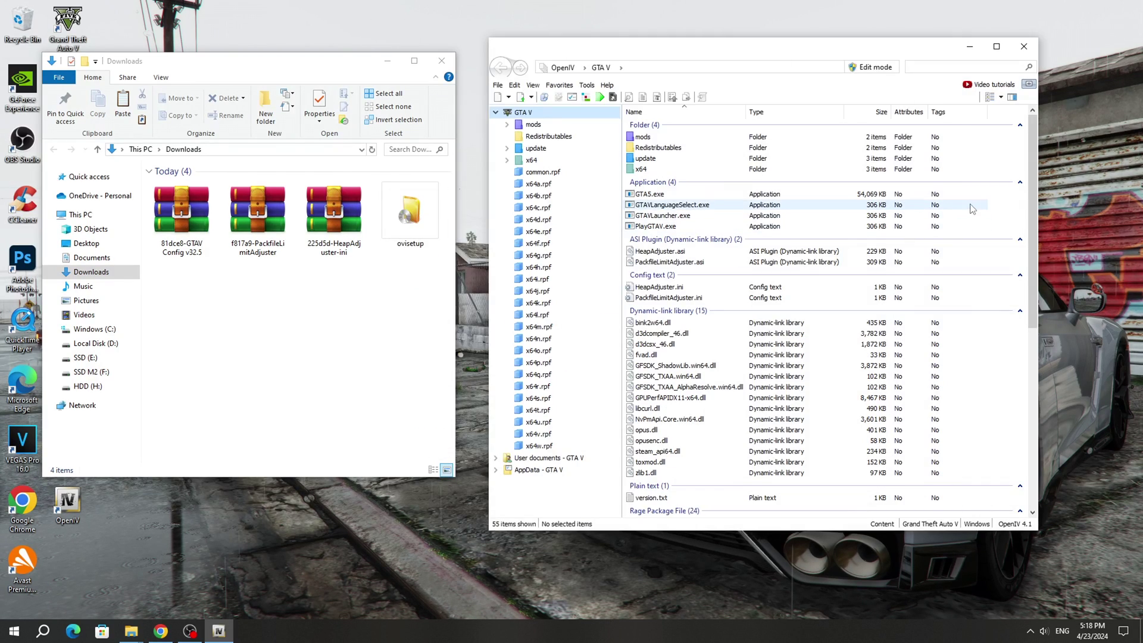
# - Switch OpenIV into edit mode and confirm the warning
pyautogui.click(876, 68)
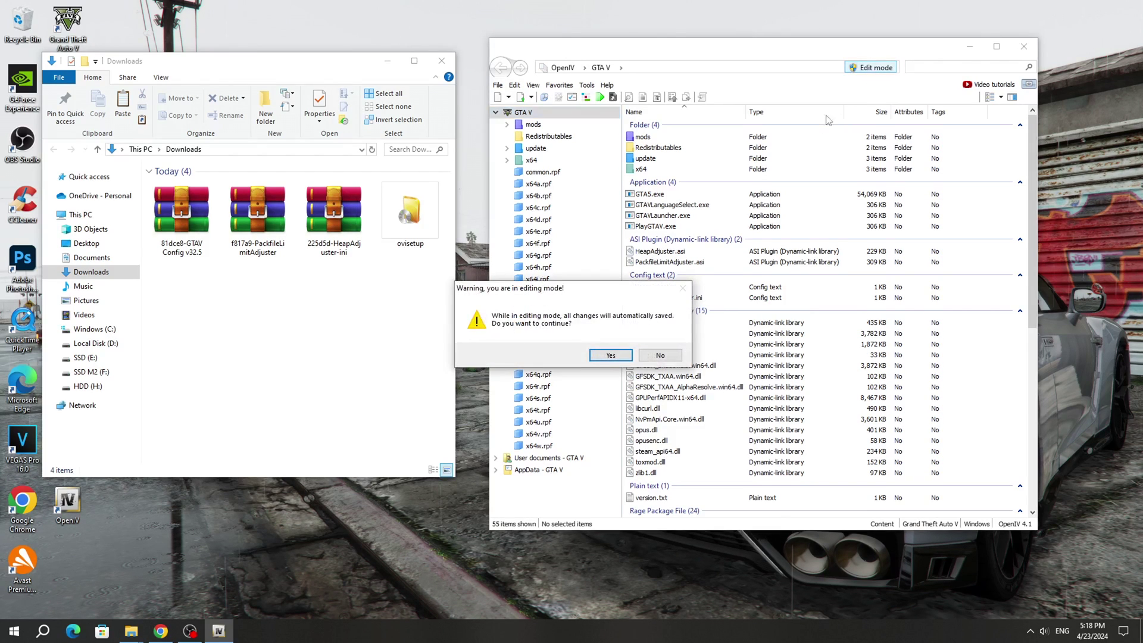
pyautogui.click(611, 356)
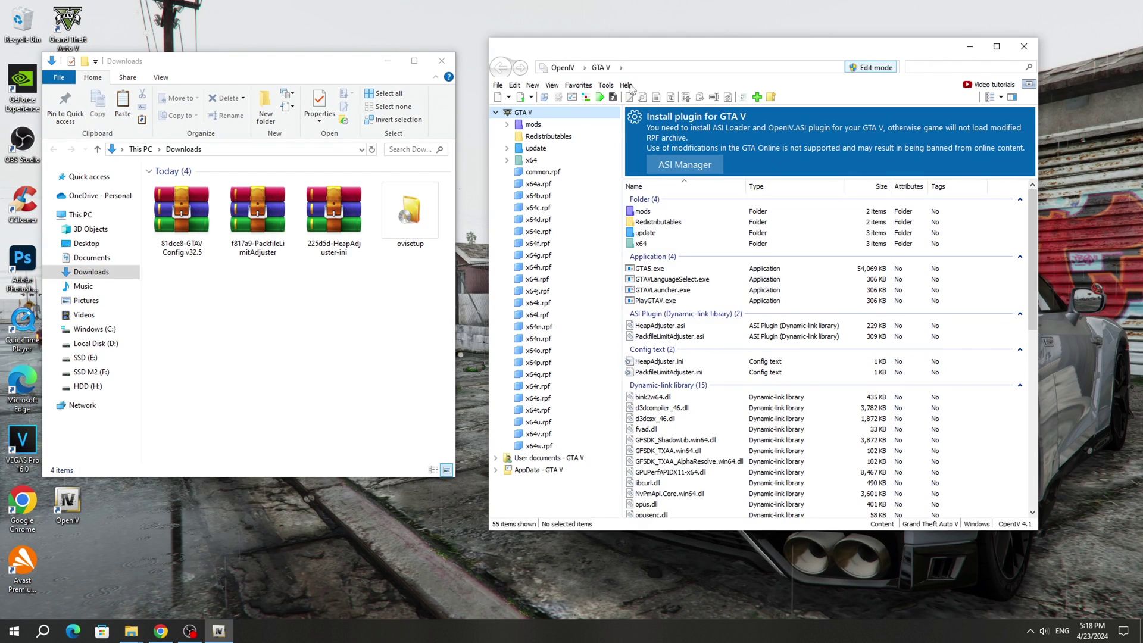
# - Install ASI Loader, OpenIV.ASI and openCamera from Tools > ASI Manager, then close the manager
pyautogui.click(606, 87)
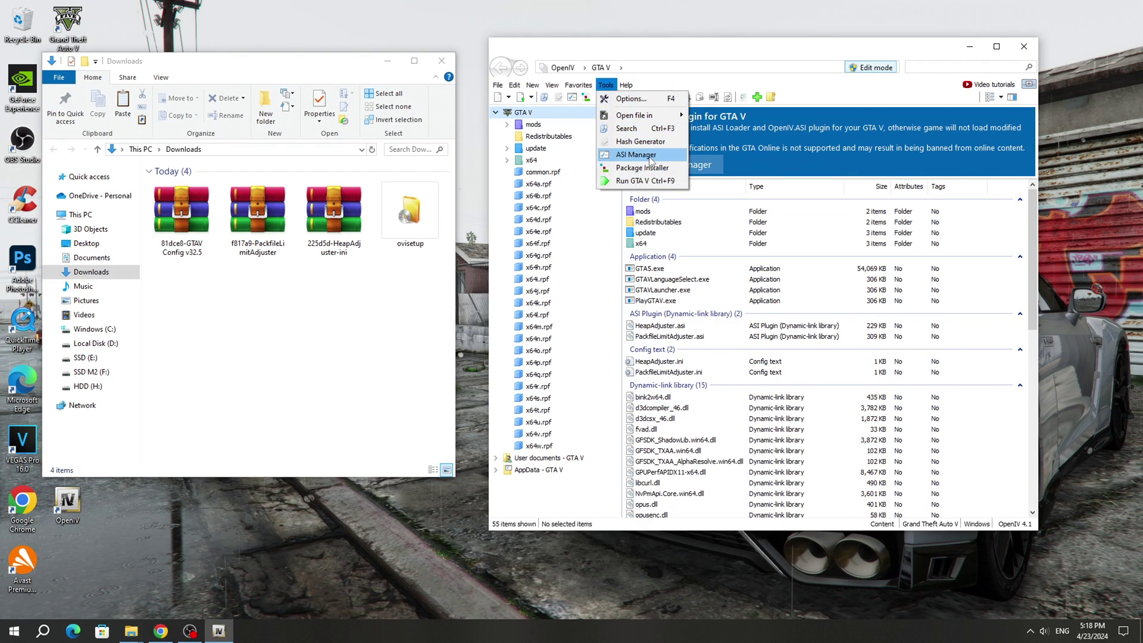
pyautogui.click(635, 155)
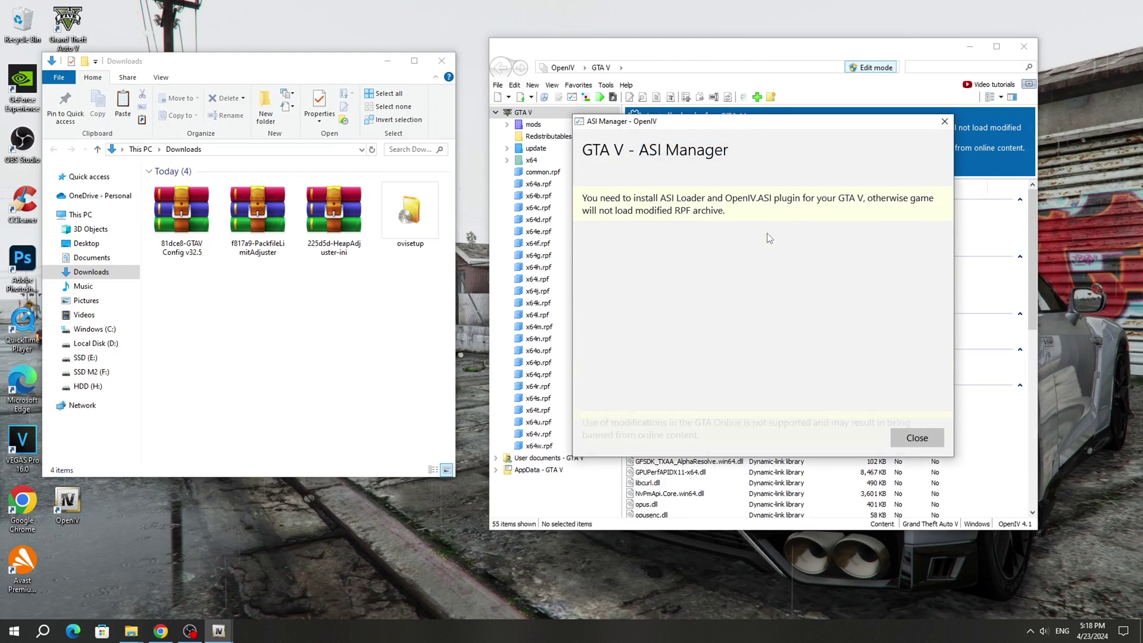
pyautogui.click(906, 262)
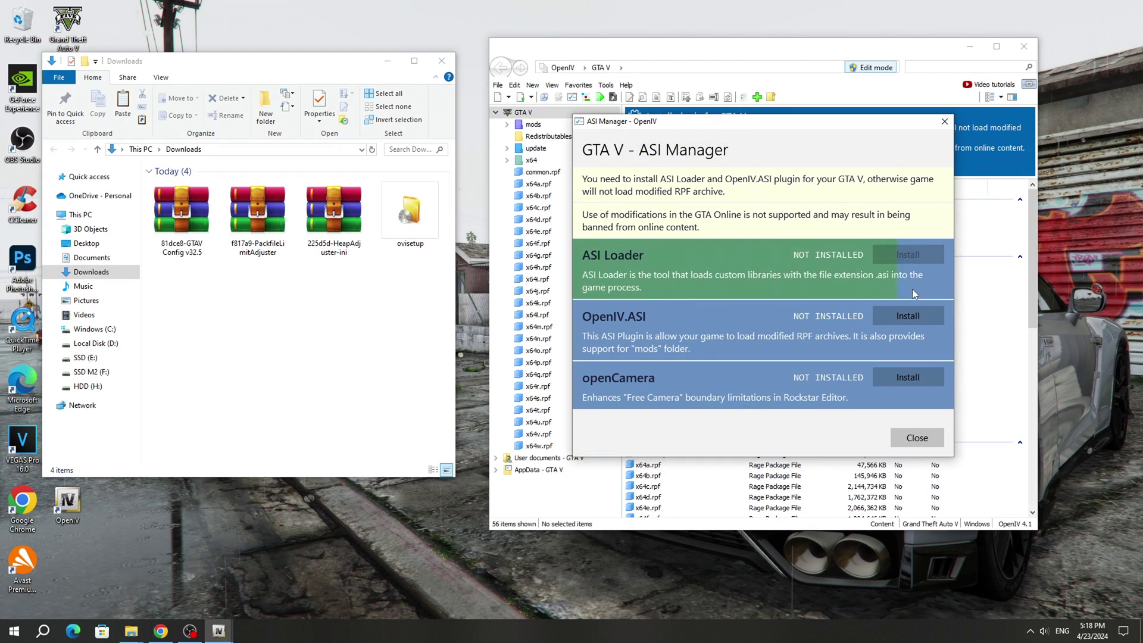
pyautogui.click(905, 317)
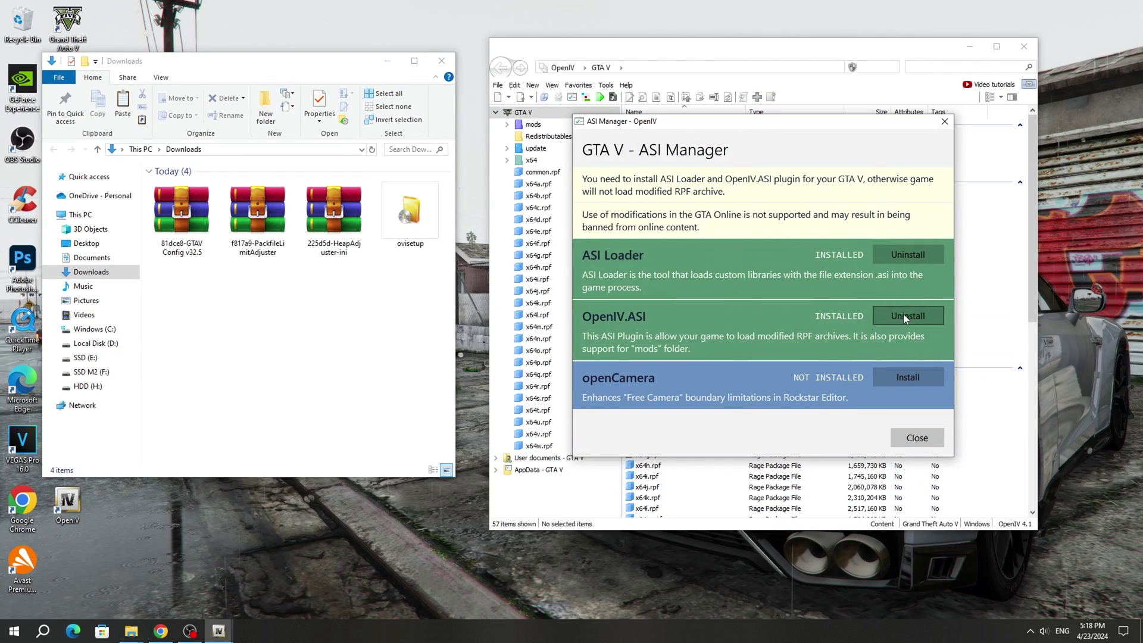
pyautogui.click(919, 372)
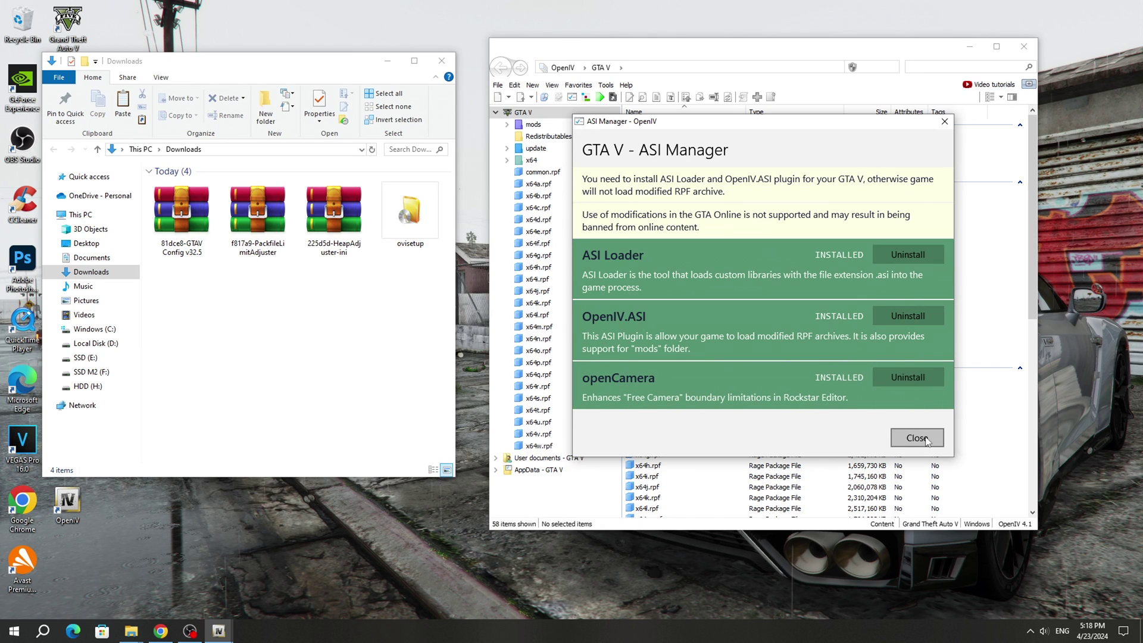
pyautogui.click(917, 438)
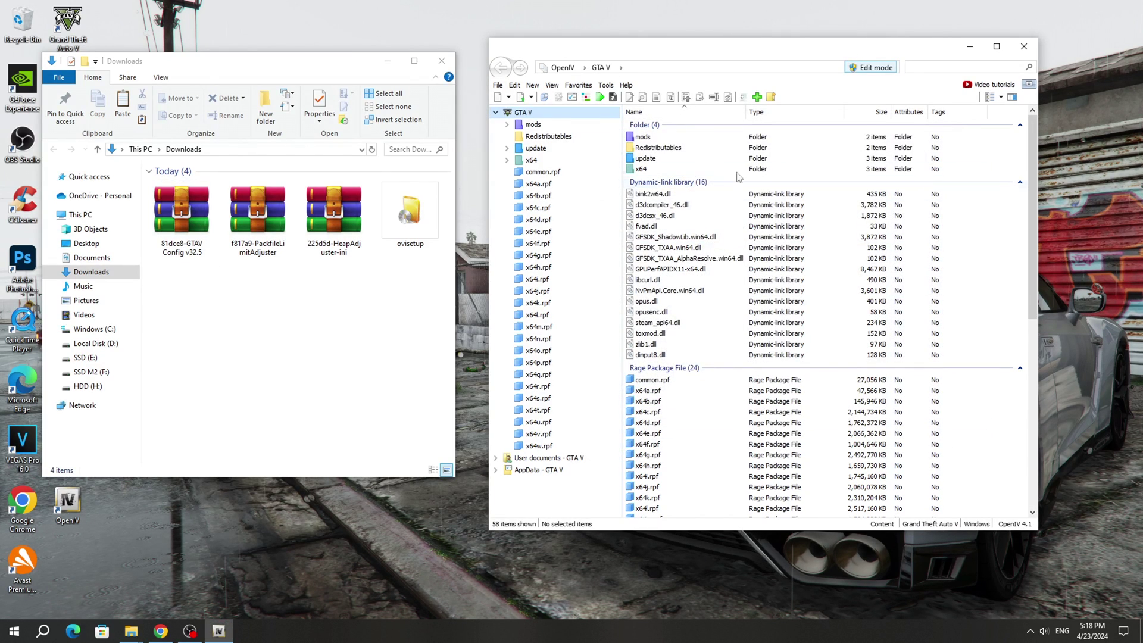
# - Copy update.rpf from the update folder into the mods folder
pyautogui.doubleClick(659, 162)
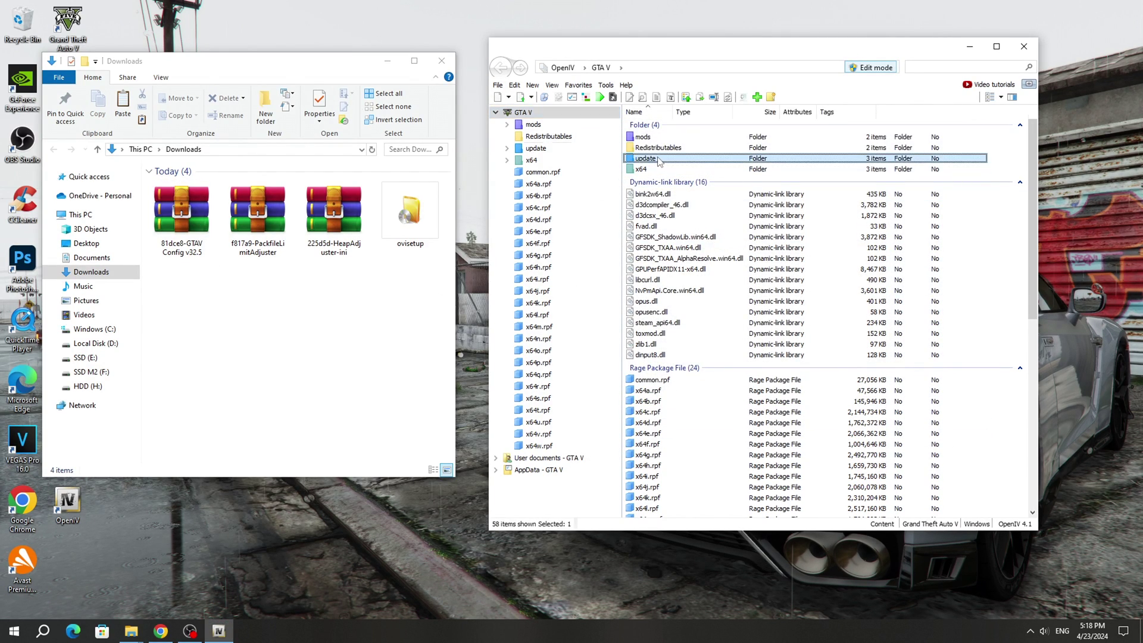
pyautogui.click(675, 165)
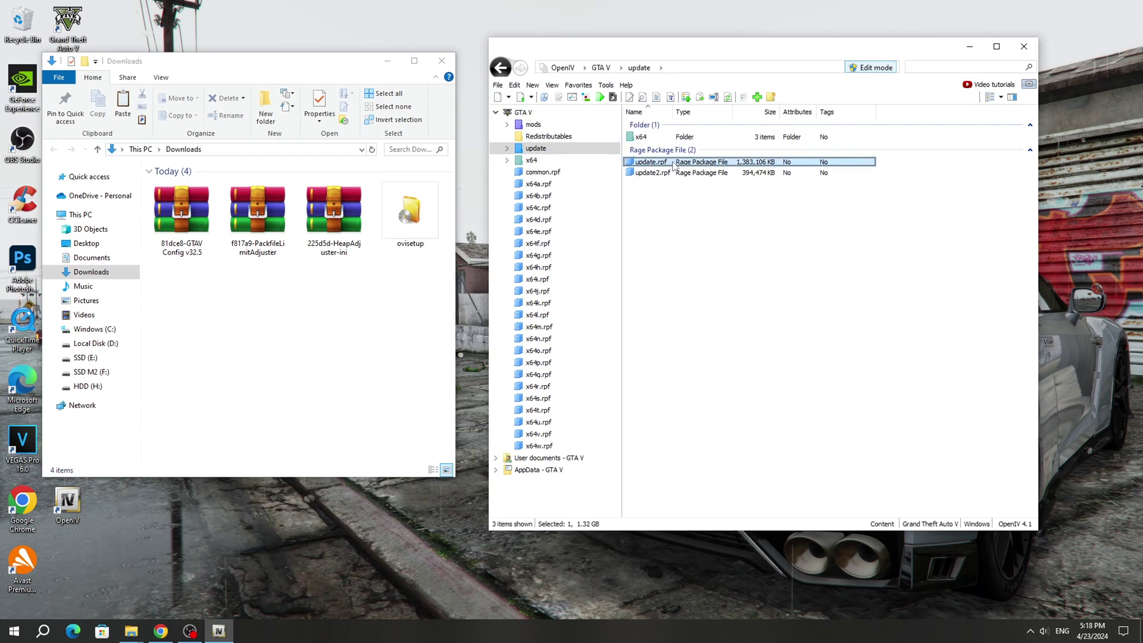
pyautogui.doubleClick(652, 161)
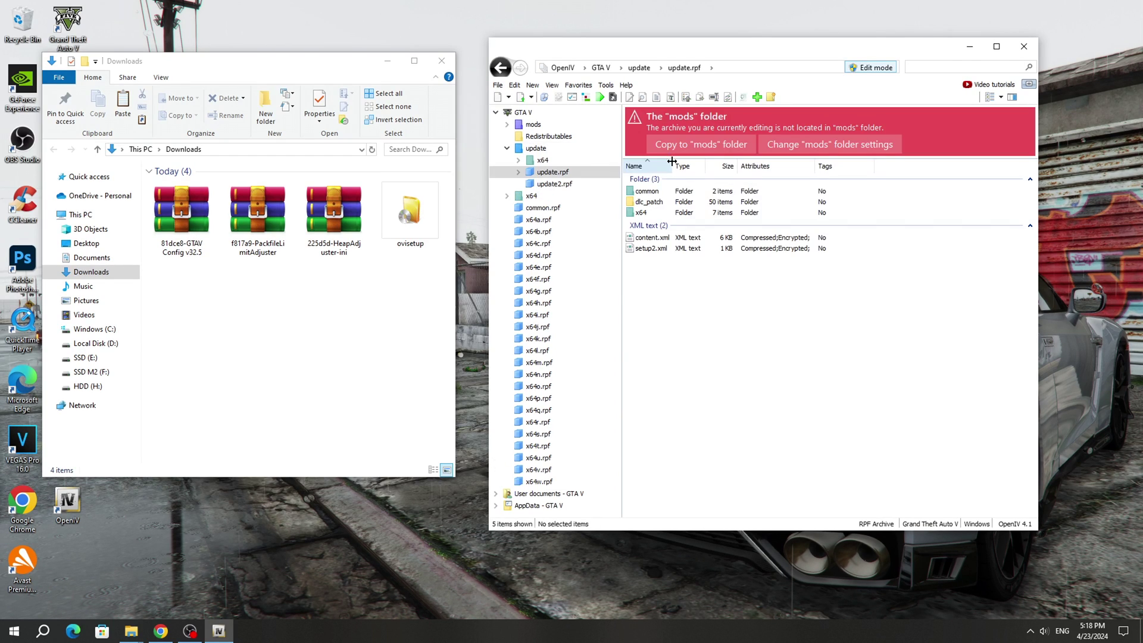
pyautogui.click(724, 154)
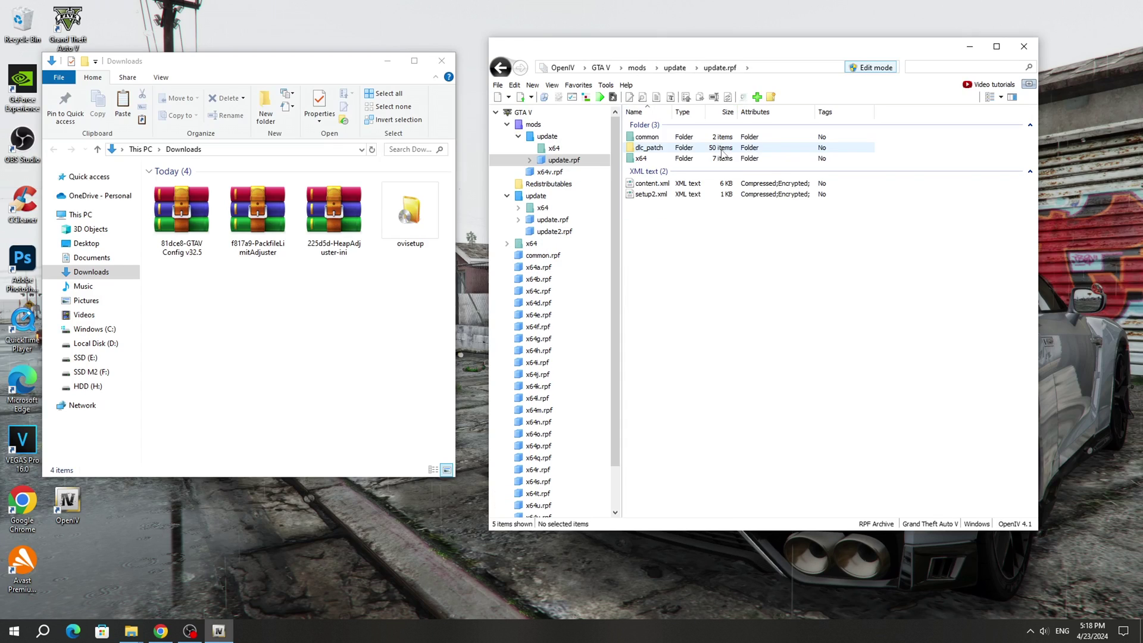
# - Open common\data inside the mods copy of update.rpf
pyautogui.click(670, 139)
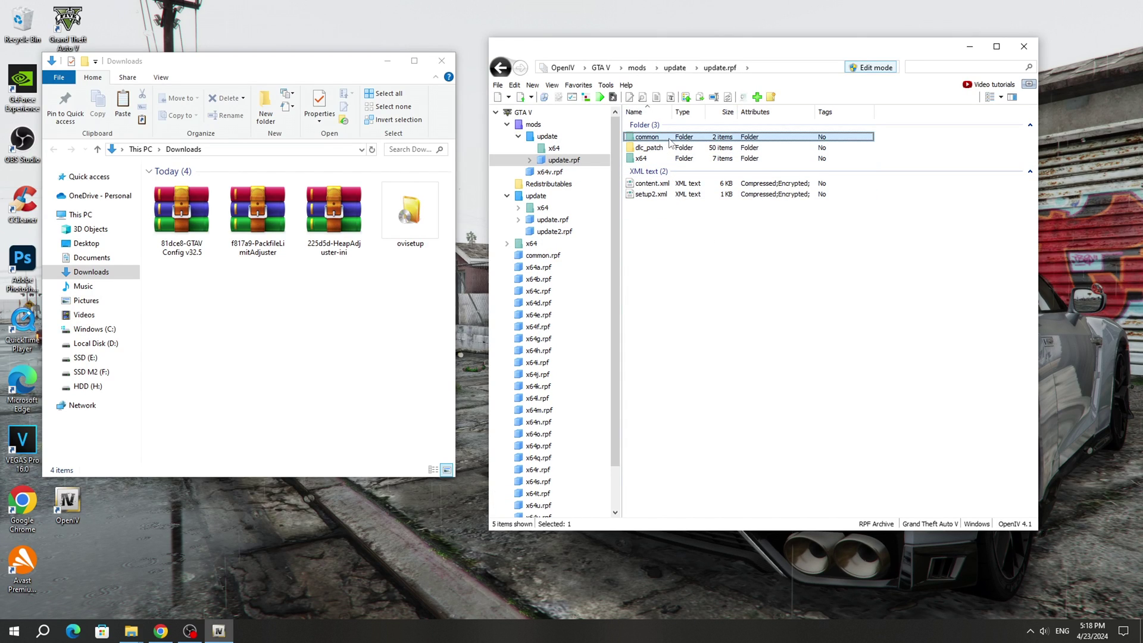
pyautogui.doubleClick(668, 142)
pyautogui.click(666, 141)
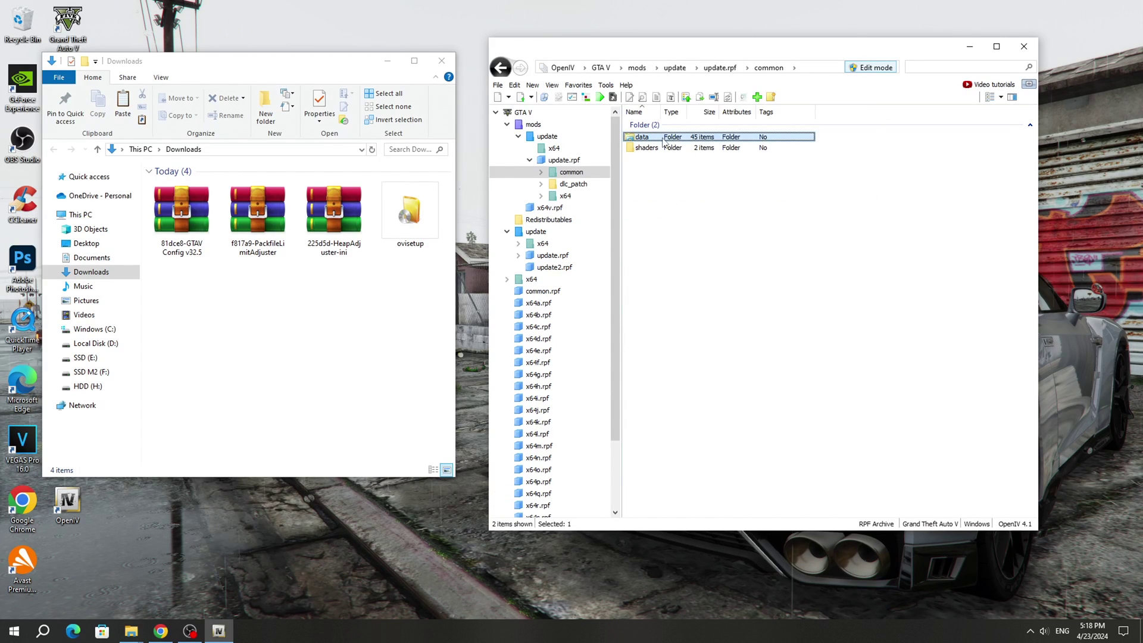
pyautogui.doubleClick(666, 142)
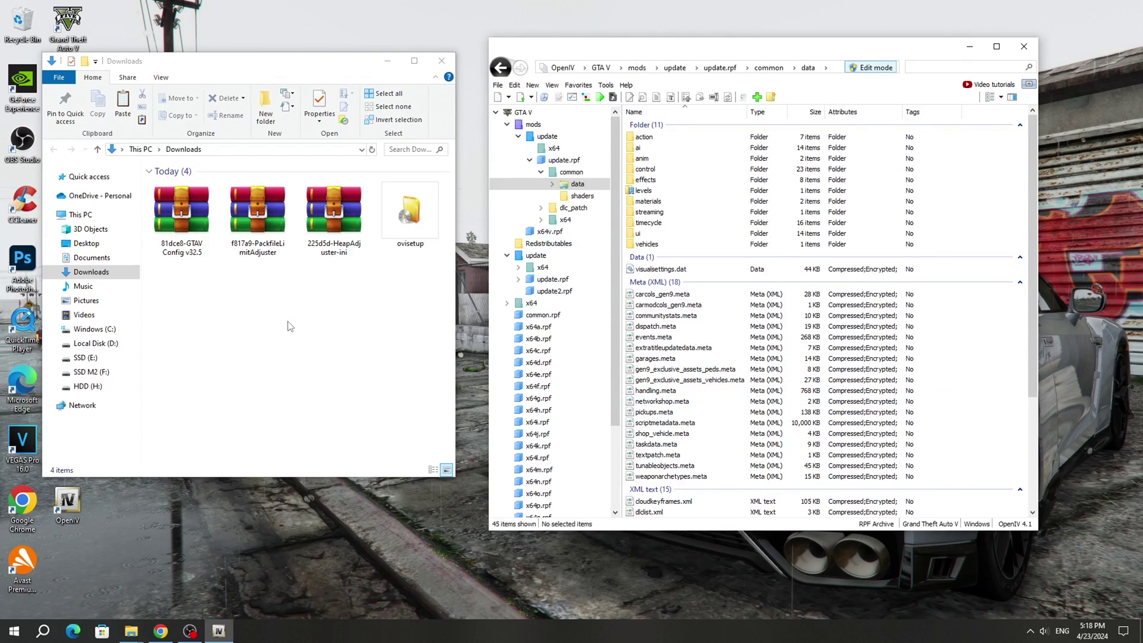
# - Open the GTAV Config v32.5 archive in WinRAR and check its Old Versions folder
pyautogui.click(182, 226)
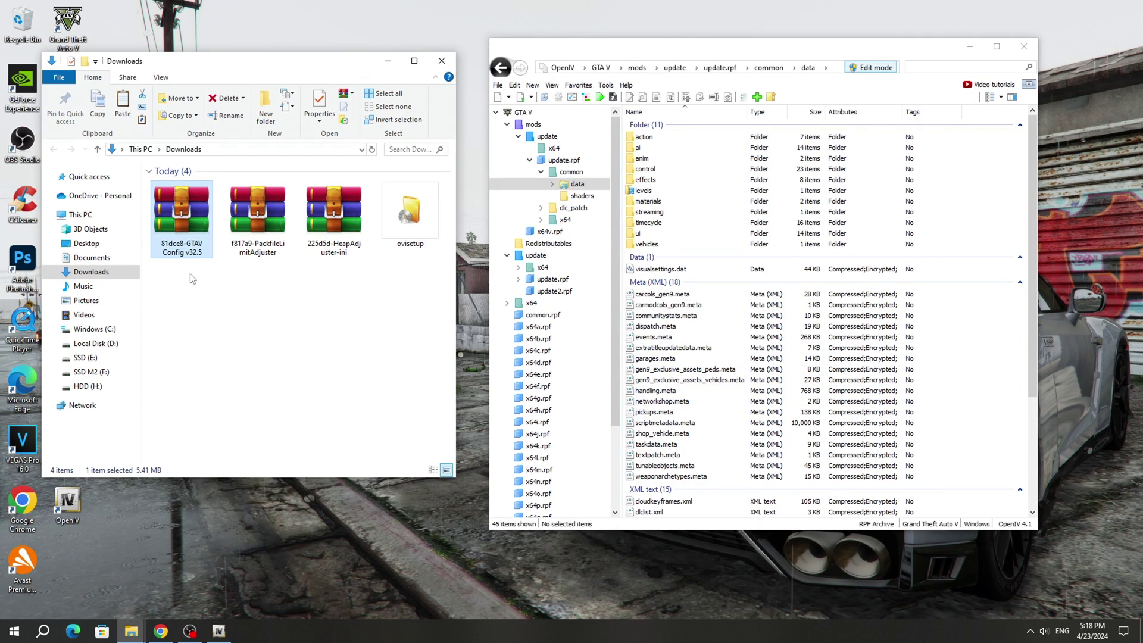
pyautogui.doubleClick(192, 258)
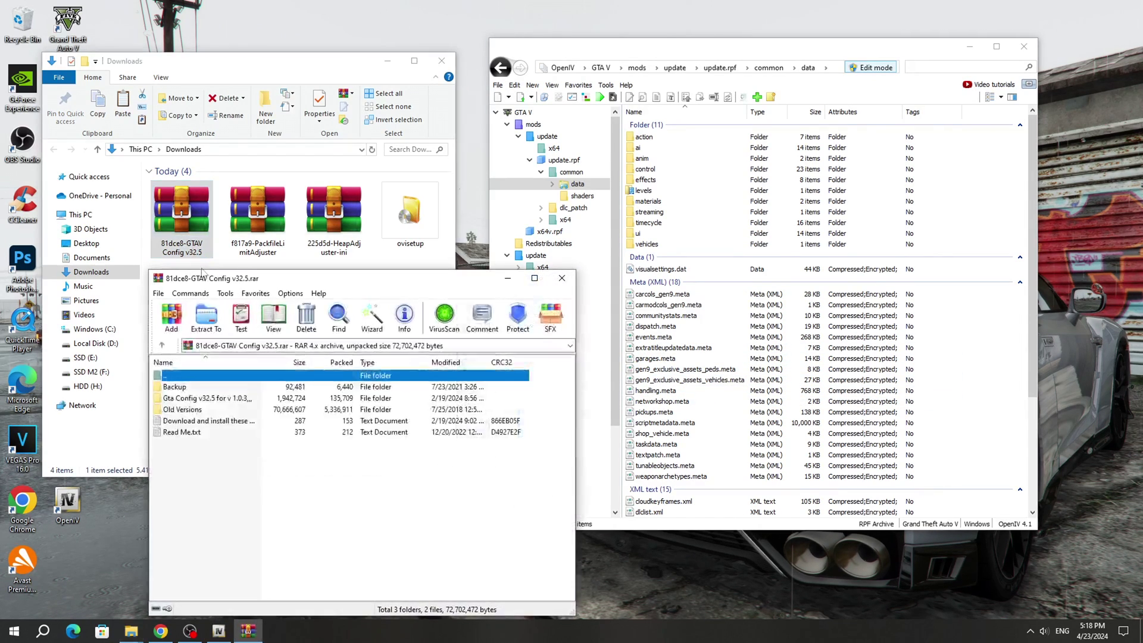
pyautogui.click(247, 399)
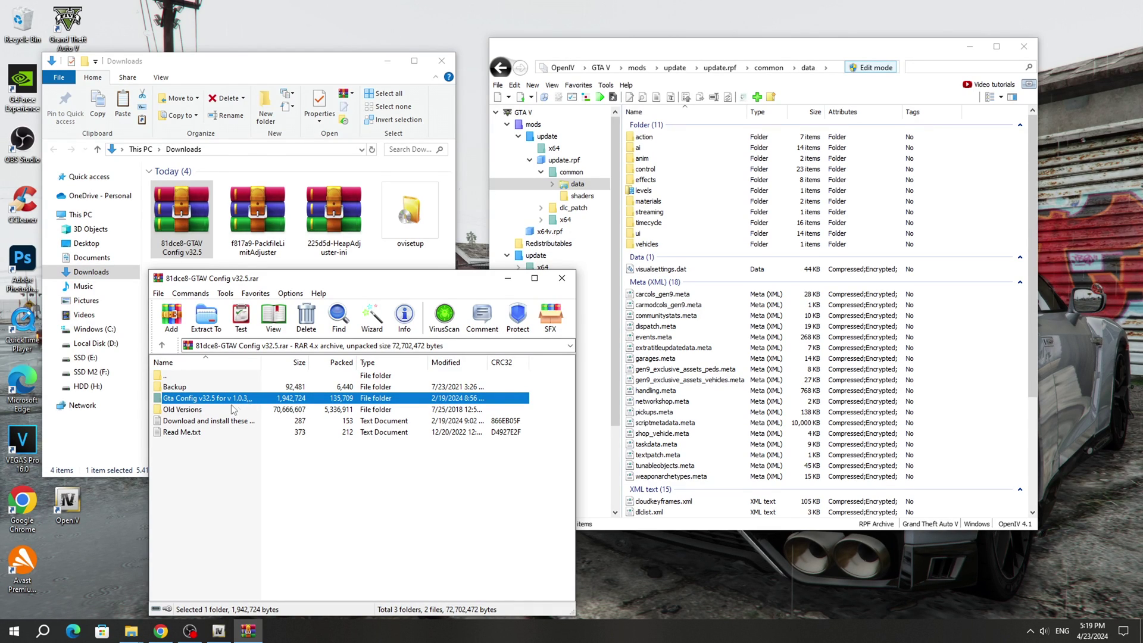
pyautogui.click(206, 413)
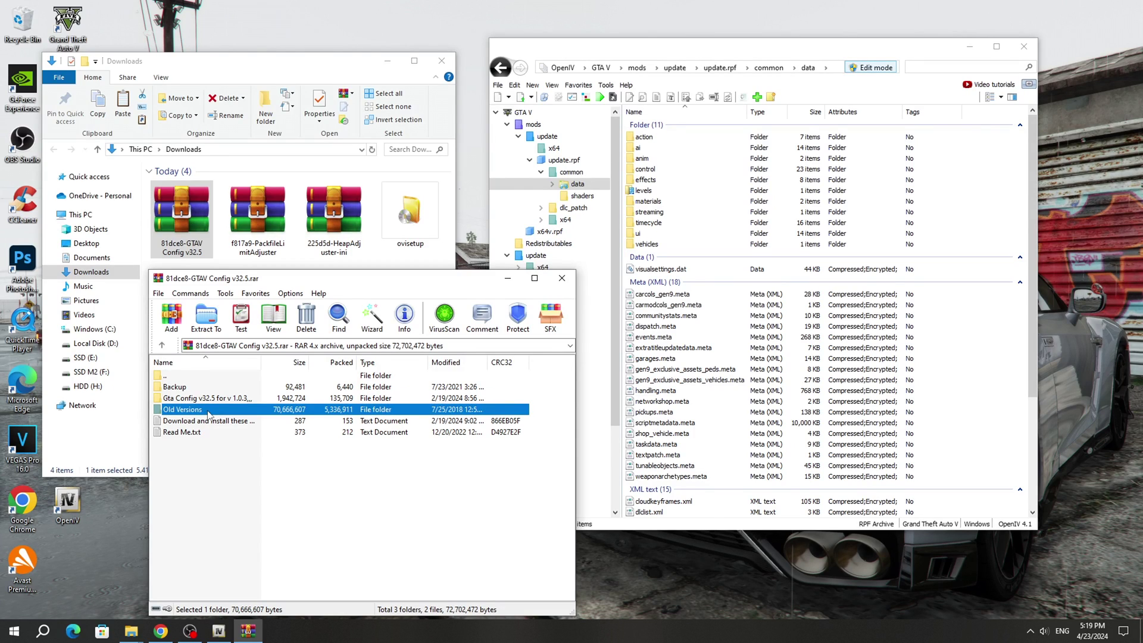
pyautogui.doubleClick(208, 411)
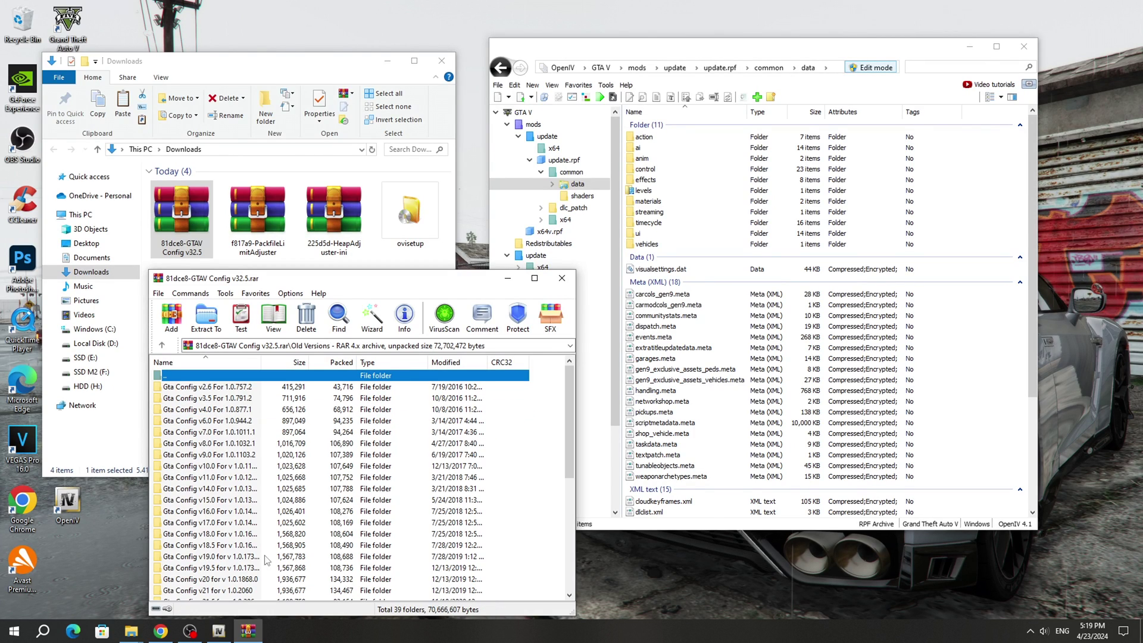
pyautogui.doubleClick(249, 376)
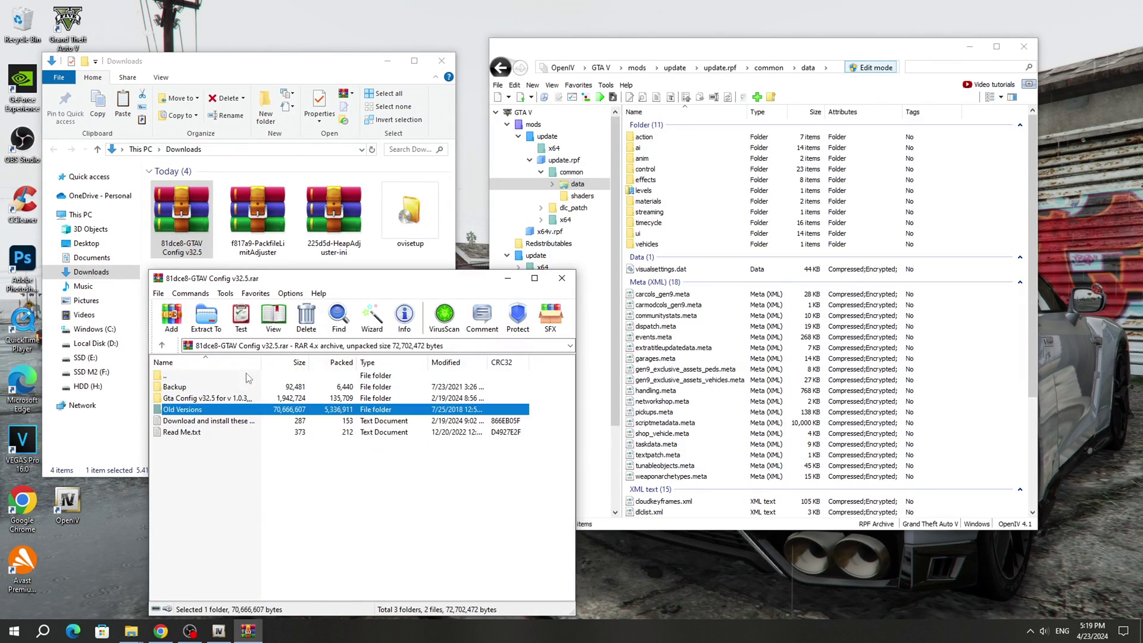
pyautogui.click(226, 398)
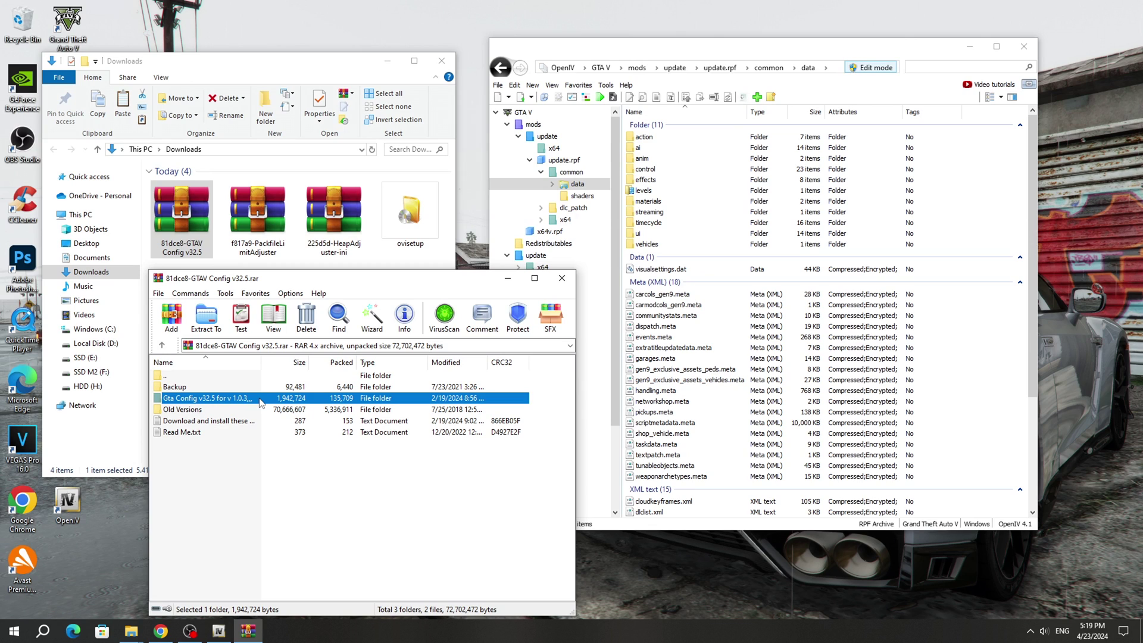
# - Navigate to Gta Config v32.5 > Configs > Stock Traffic (Means Gta base) to reach gameconfig.xml
pyautogui.doubleClick(259, 399)
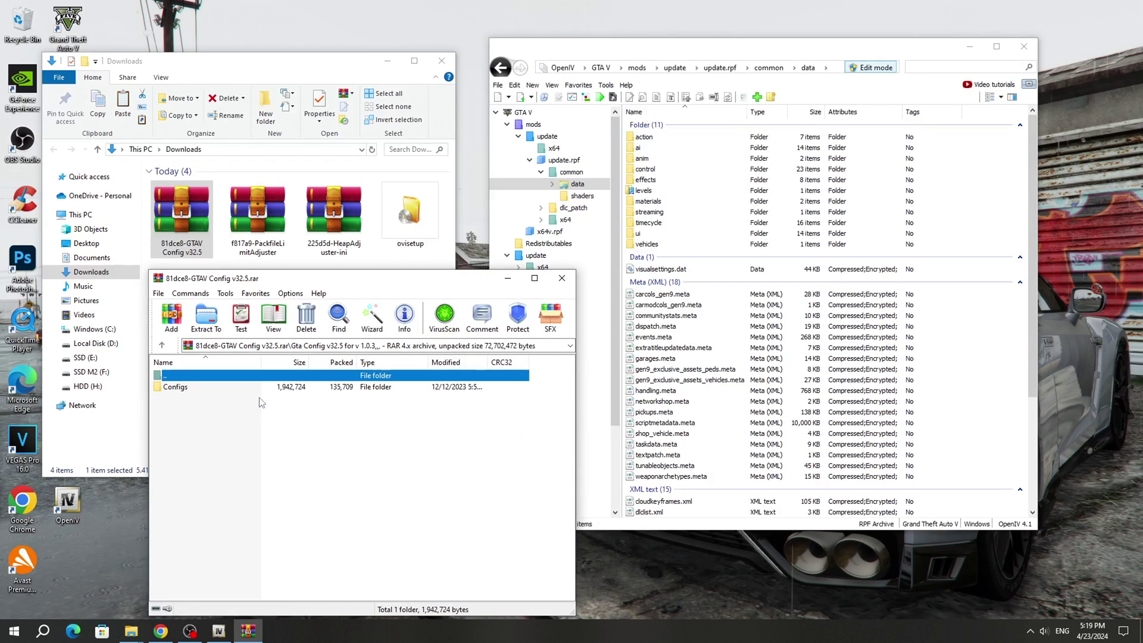
pyautogui.doubleClick(227, 388)
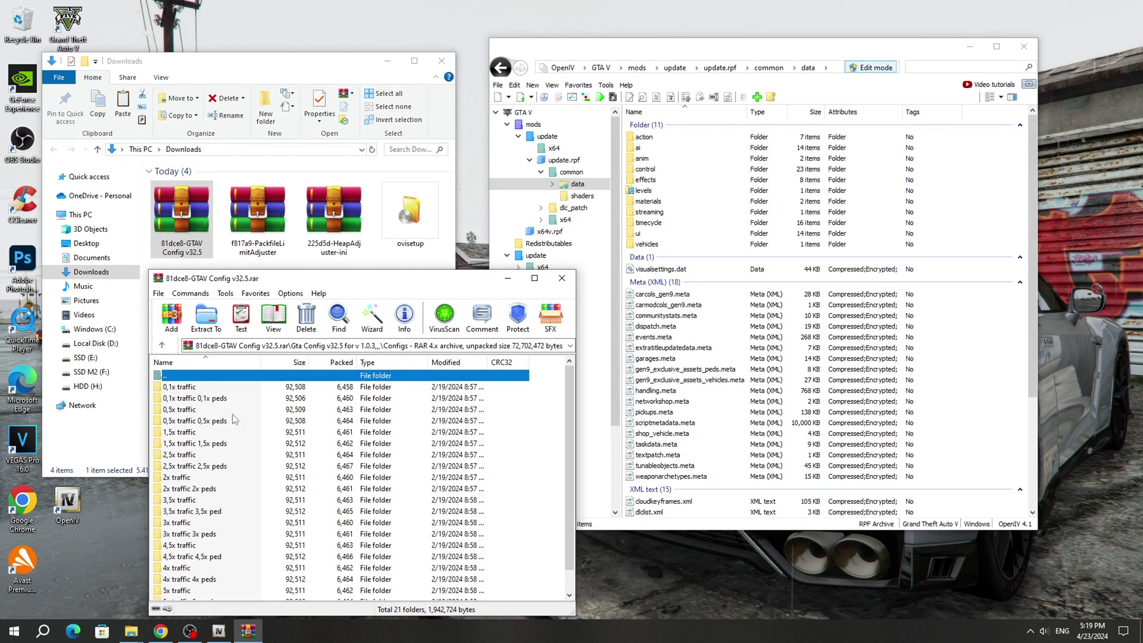
pyautogui.scroll(-1, 232, 413)
pyautogui.click(228, 592)
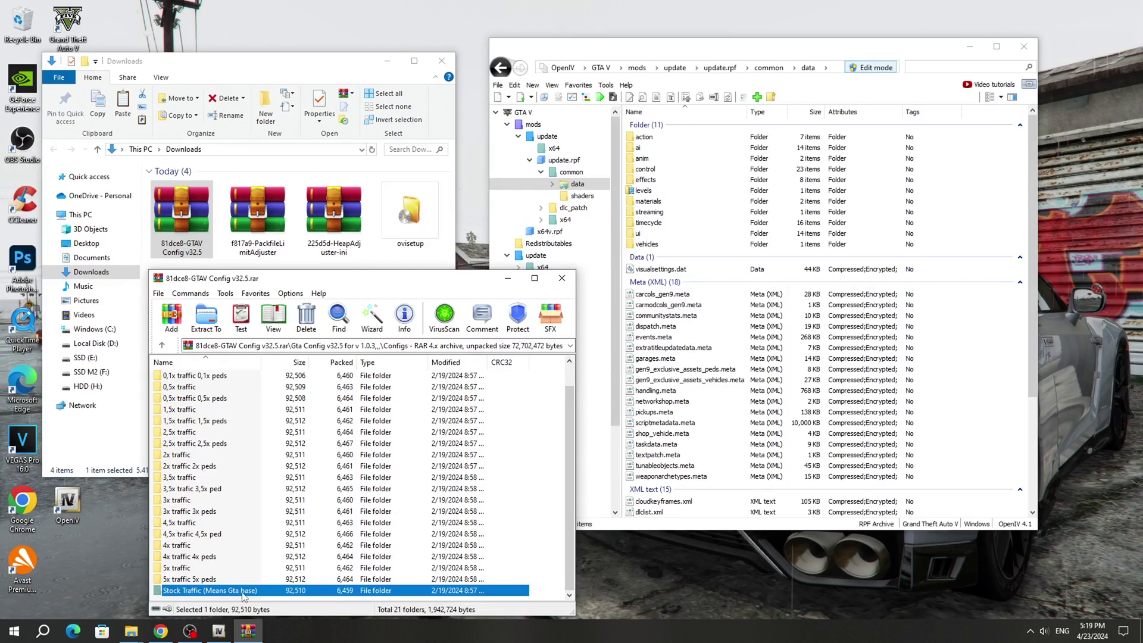
pyautogui.doubleClick(242, 592)
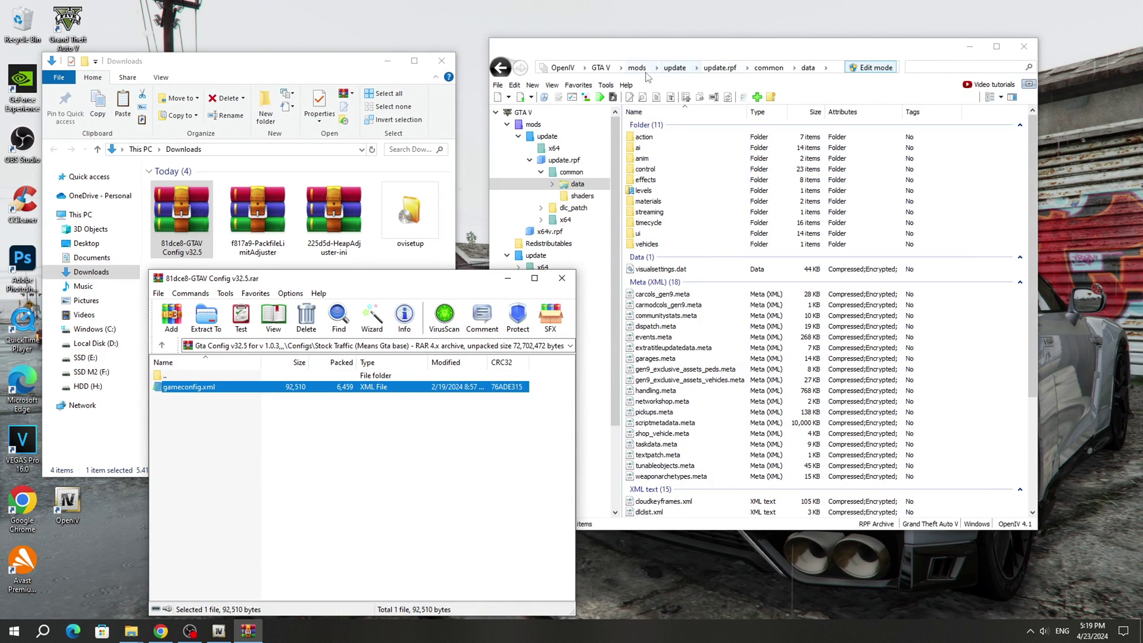
# - Select gameconfig.xml in the config archive, then close WinRAR
pyautogui.click(808, 69)
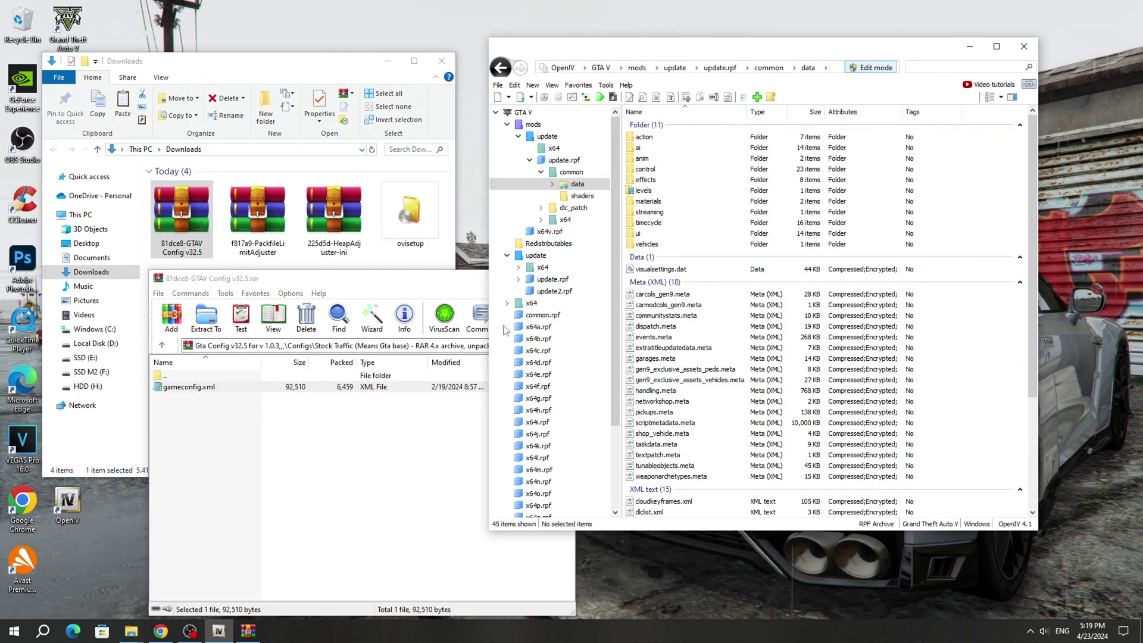
pyautogui.click(205, 405)
pyautogui.click(182, 390)
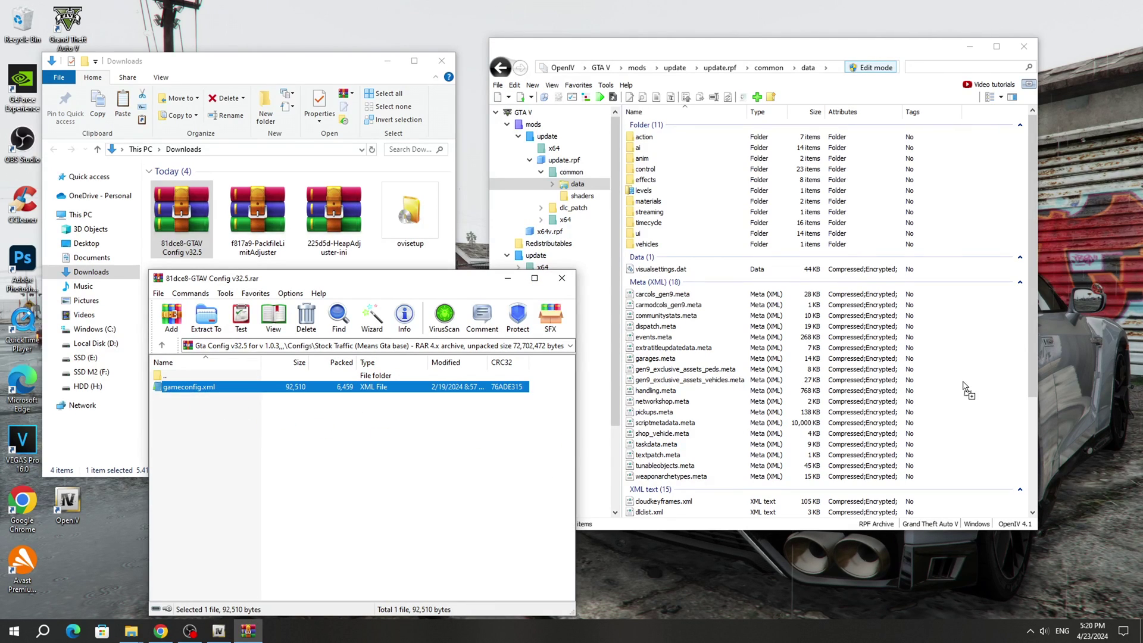
pyautogui.click(562, 280)
# - Close the Downloads window, move OpenIV to the centre, and close OpenIV before launching the game
pyautogui.click(390, 308)
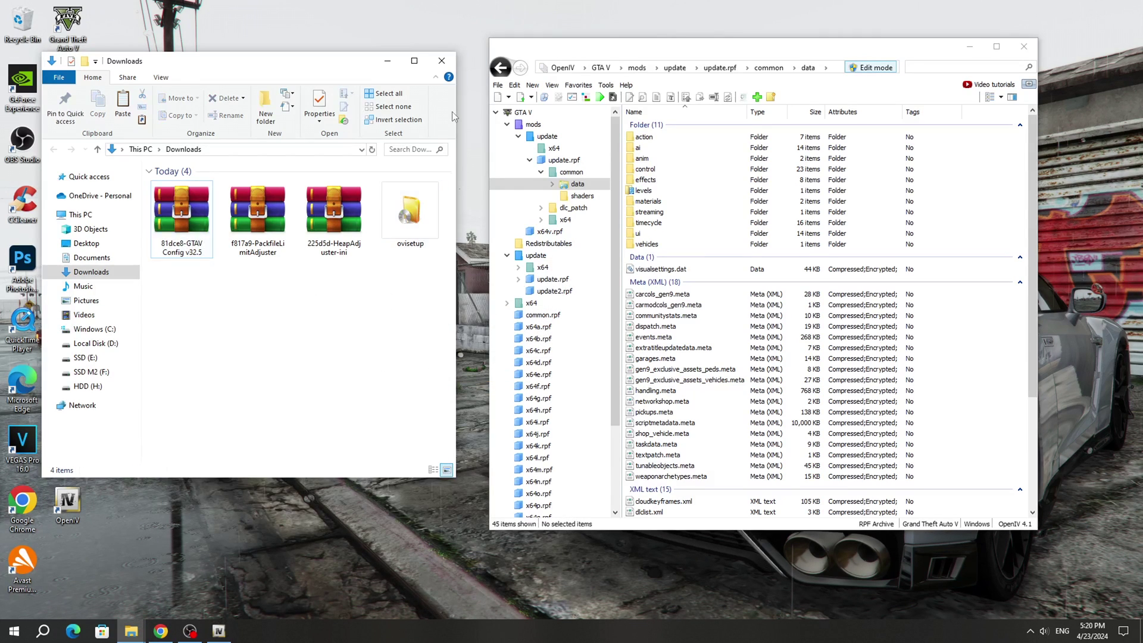
pyautogui.click(442, 60)
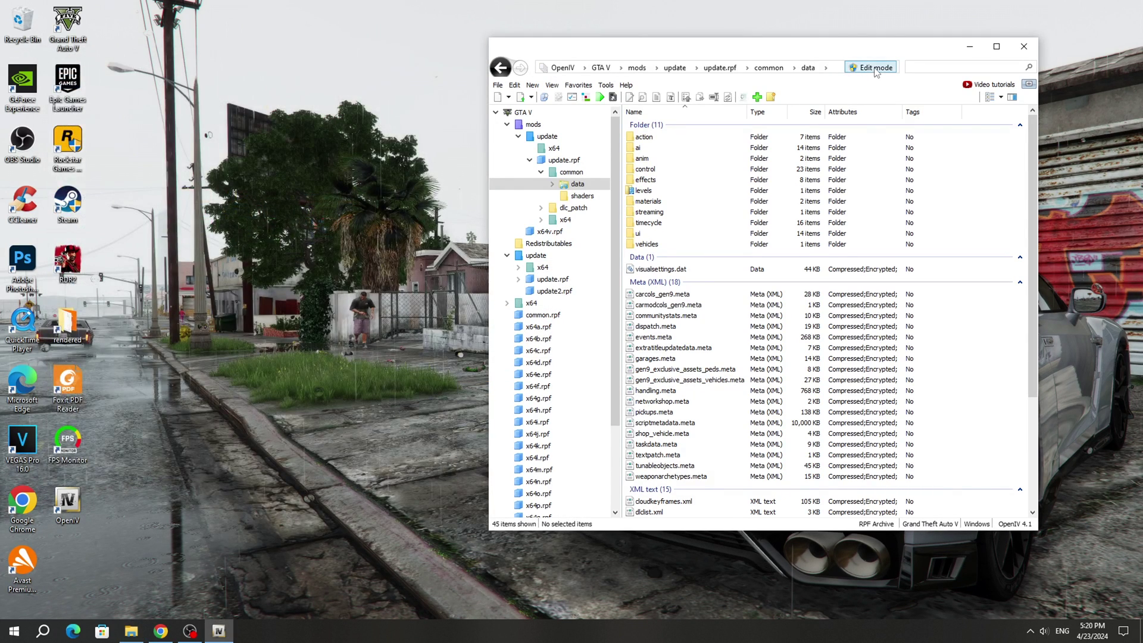
pyautogui.moveTo(872, 60); pyautogui.dragTo(726, 76)
pyautogui.click(766, 65)
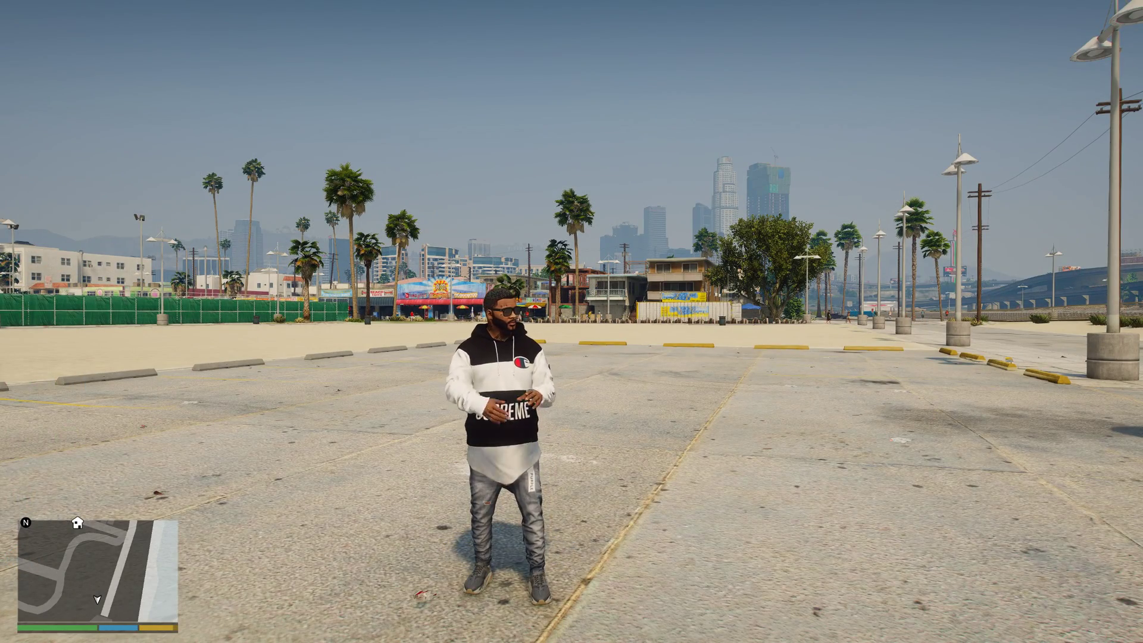
# - Spawn the saved 2017 NISSAN GTR from the trainer's Saved Vehicles list
pyautogui.press('F4')
pyautogui.press('Return')
pyautogui.press('Return')
pyautogui.press('Down')
pyautogui.press('Down')
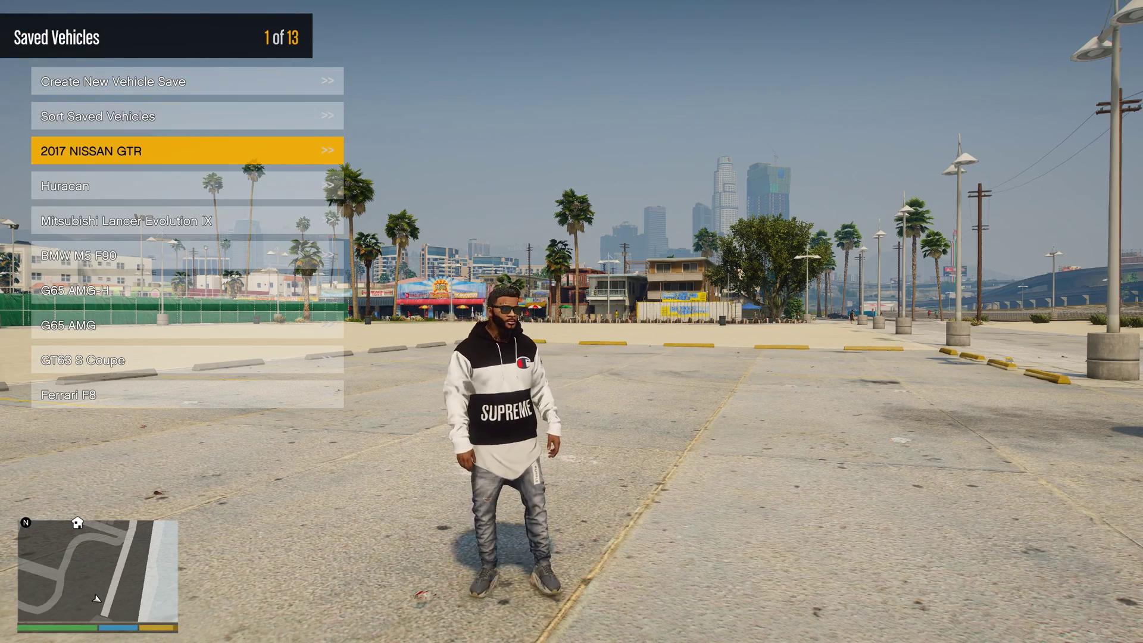
pyautogui.press('w')
pyautogui.press('Return')
pyautogui.press('Return')
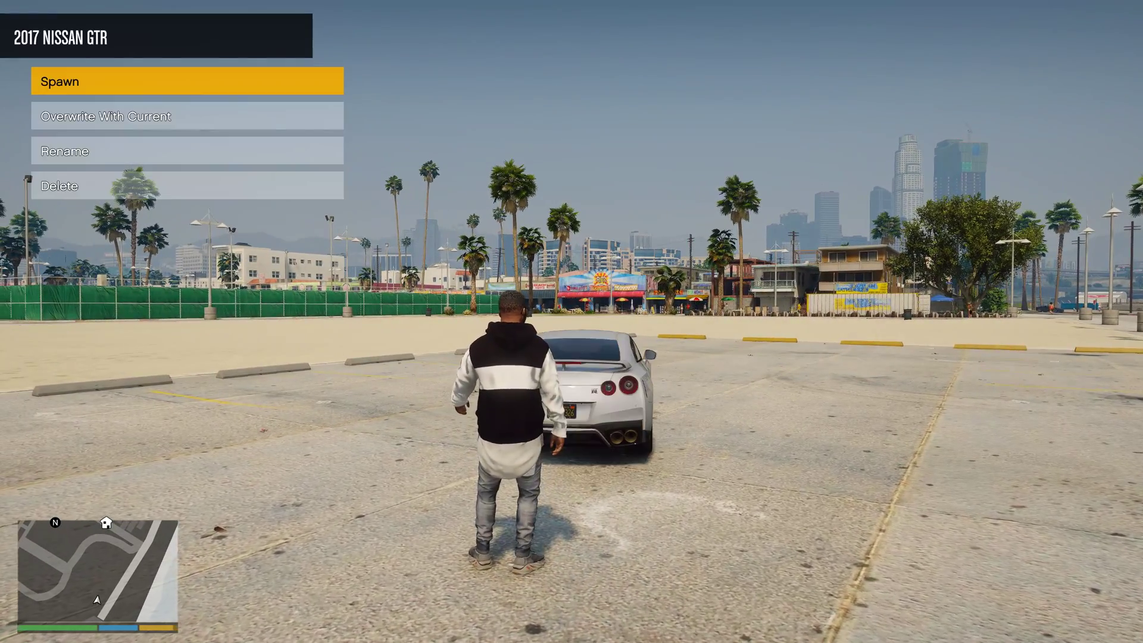
pyautogui.press('BackSpace')
# - Spawn the saved Huracan and BMW M5 F90
pyautogui.press('Down')
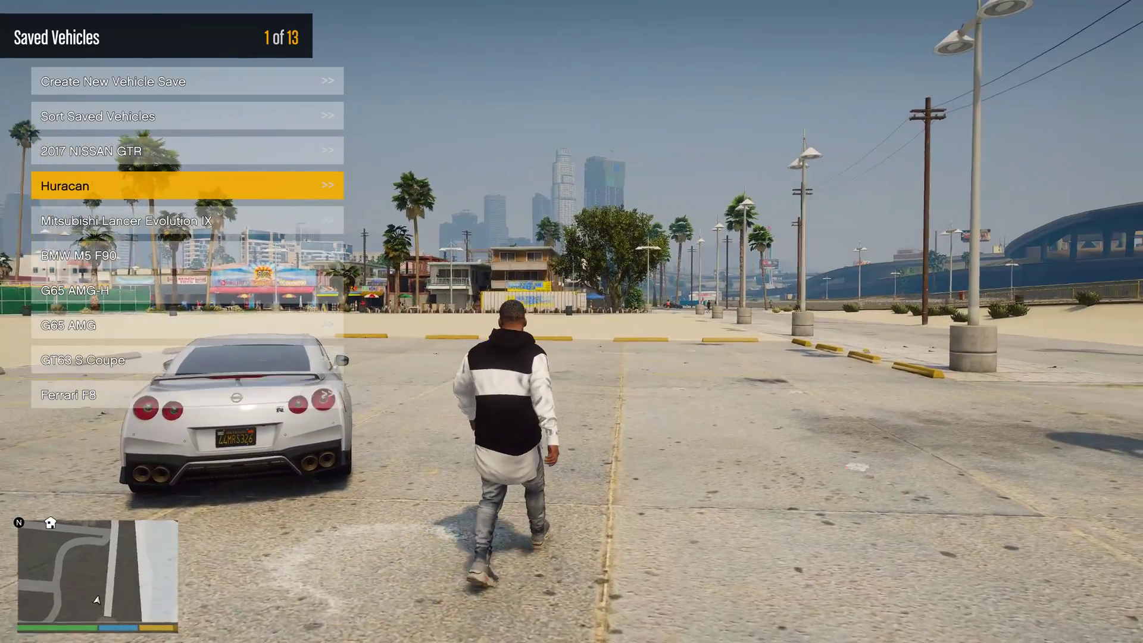
pyautogui.press('Return')
pyautogui.press('Return')
pyautogui.press('BackSpace')
pyautogui.press('Down')
pyautogui.press('w')
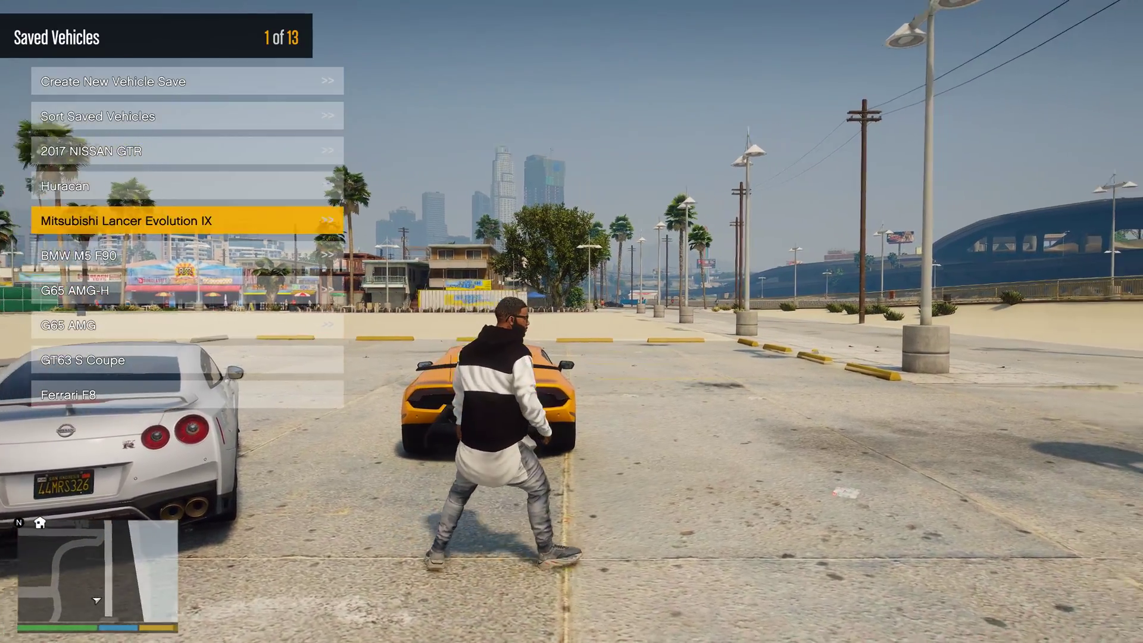
pyautogui.press('Down')
pyautogui.press('Return')
pyautogui.press('Return')
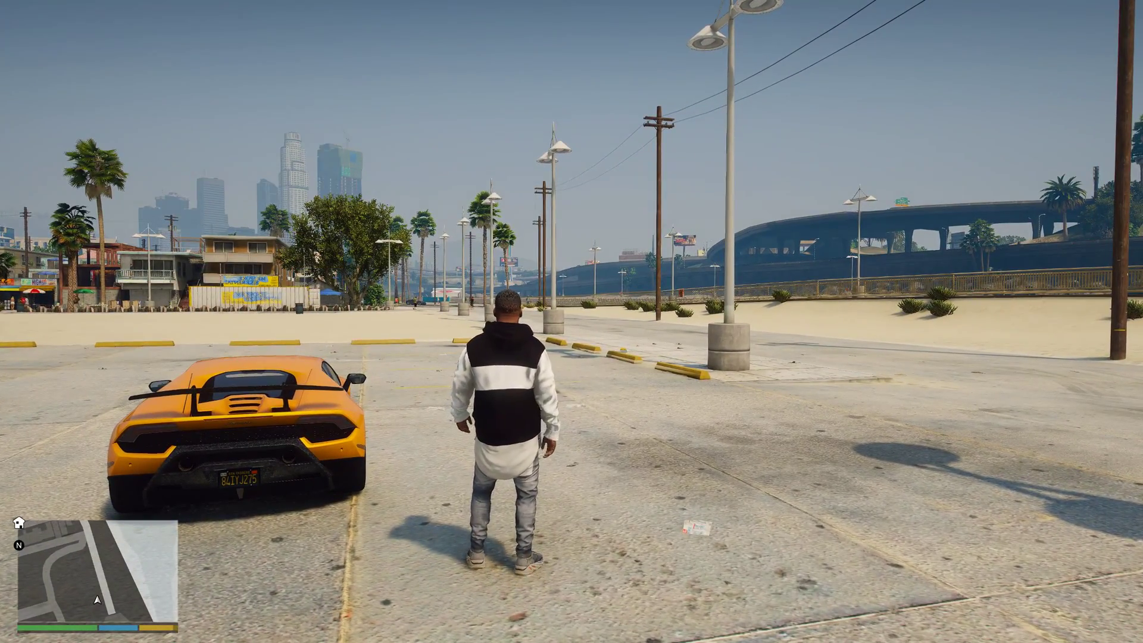
pyautogui.press('BackSpace')
# - Spawn the saved GT63 S Coupe
pyautogui.press('w')
pyautogui.press('Down')
pyautogui.press('Down')
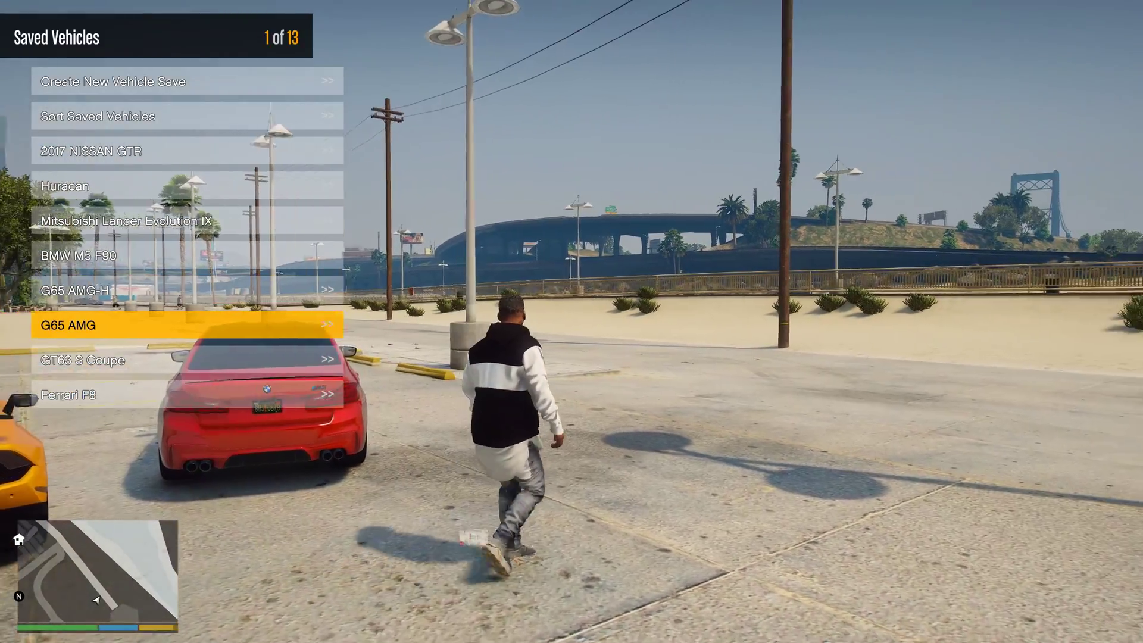
pyautogui.press('Down')
pyautogui.press('Return')
pyautogui.press('Return')
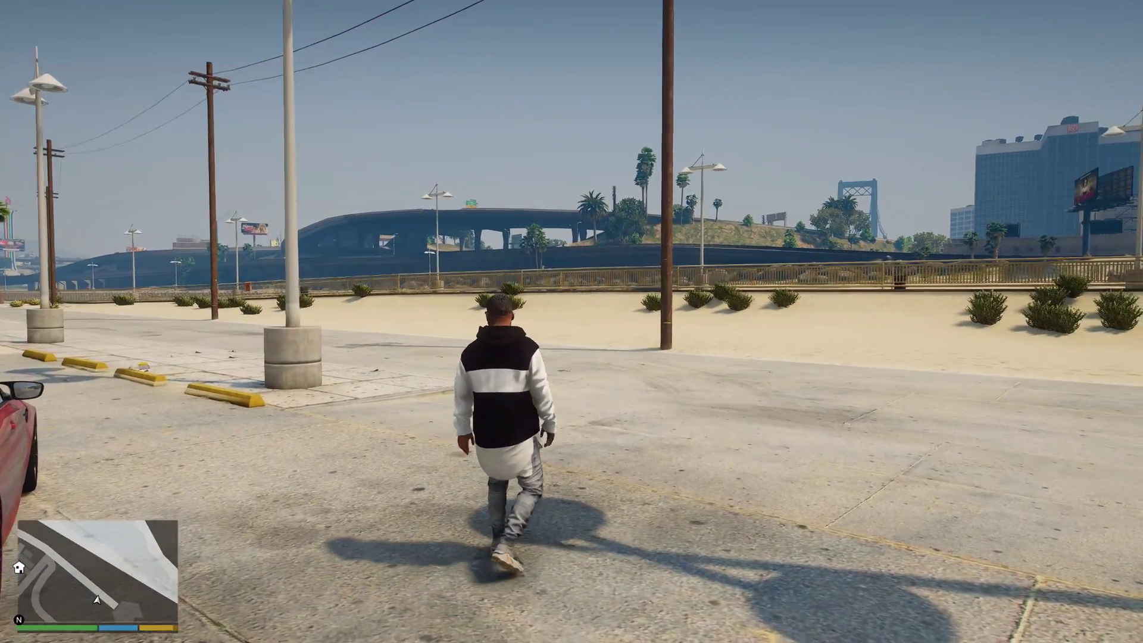
# - Close the trainer and get into the blue GT63 S Coupe
pyautogui.press('BackSpace')
pyautogui.press('BackSpace')
pyautogui.press('w')
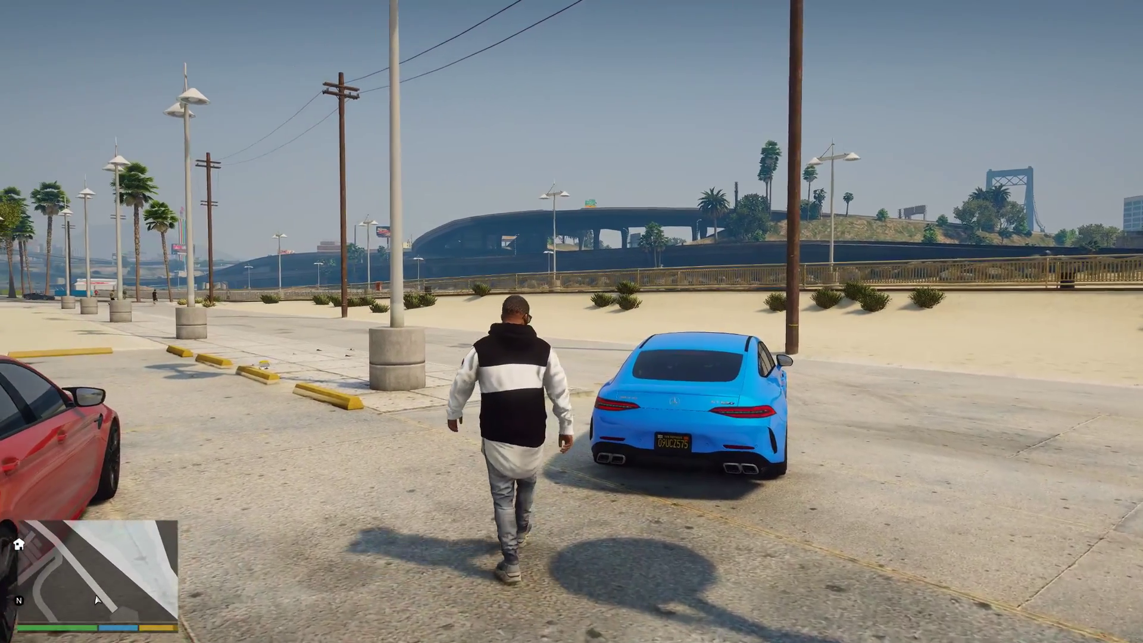
pyautogui.press('f')
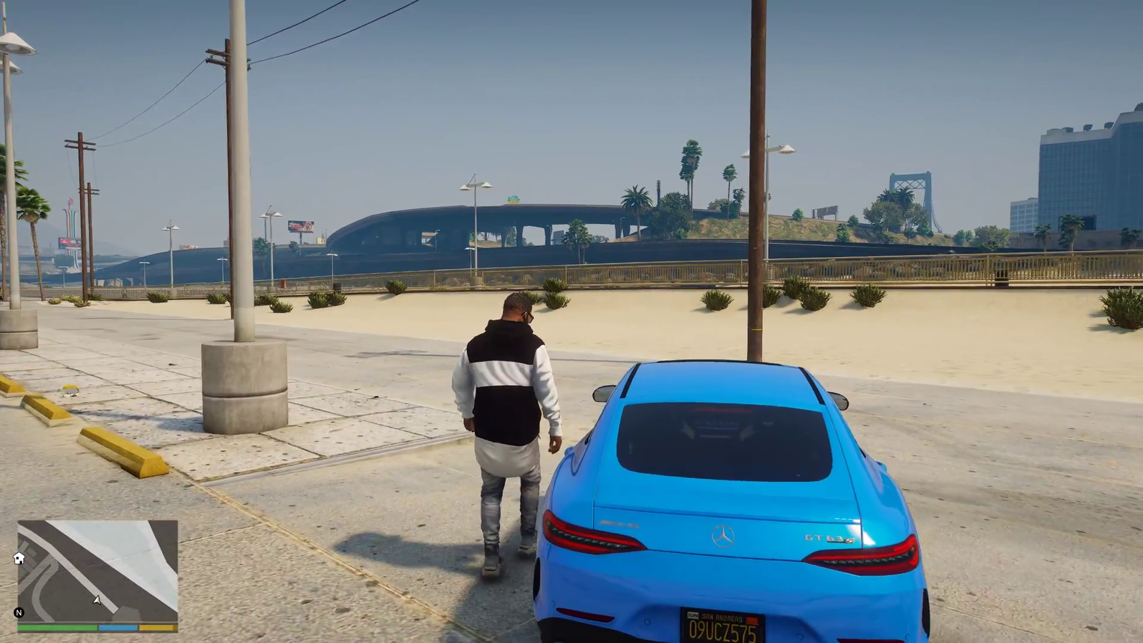